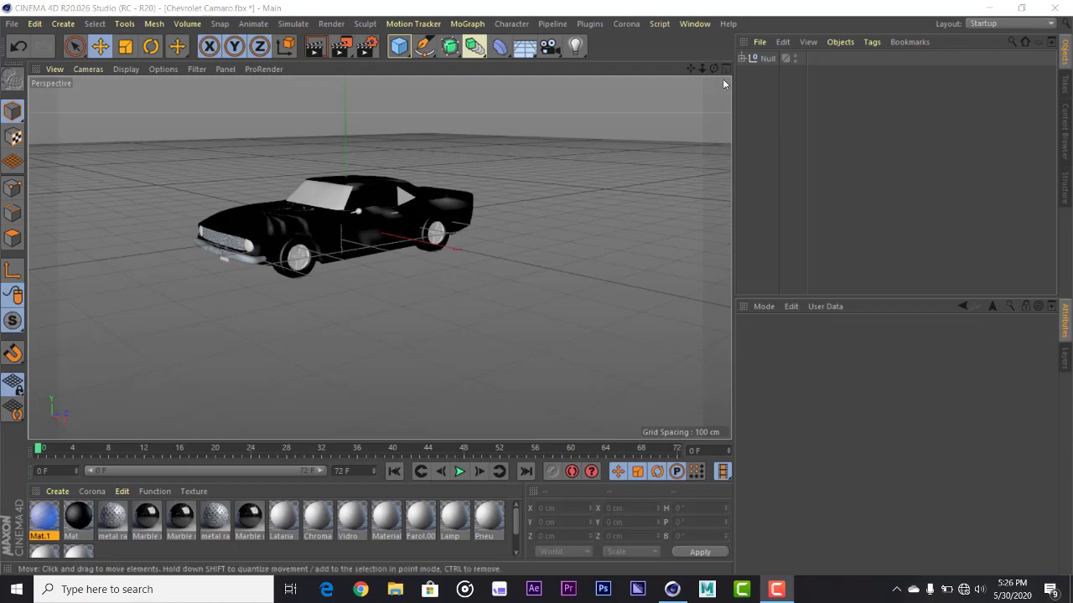
Orbit the Perspective view to see the black Camaro from a more side-on angle.
{"action": "mouse_move", "coordinate": [713, 68]}
{"action": "left_mouse_down"}
{"action": "mouse_move", "coordinate": [704, 77]}
{"action": "mouse_move", "coordinate": [714, 68]}
{"action": "left_mouse_up"}
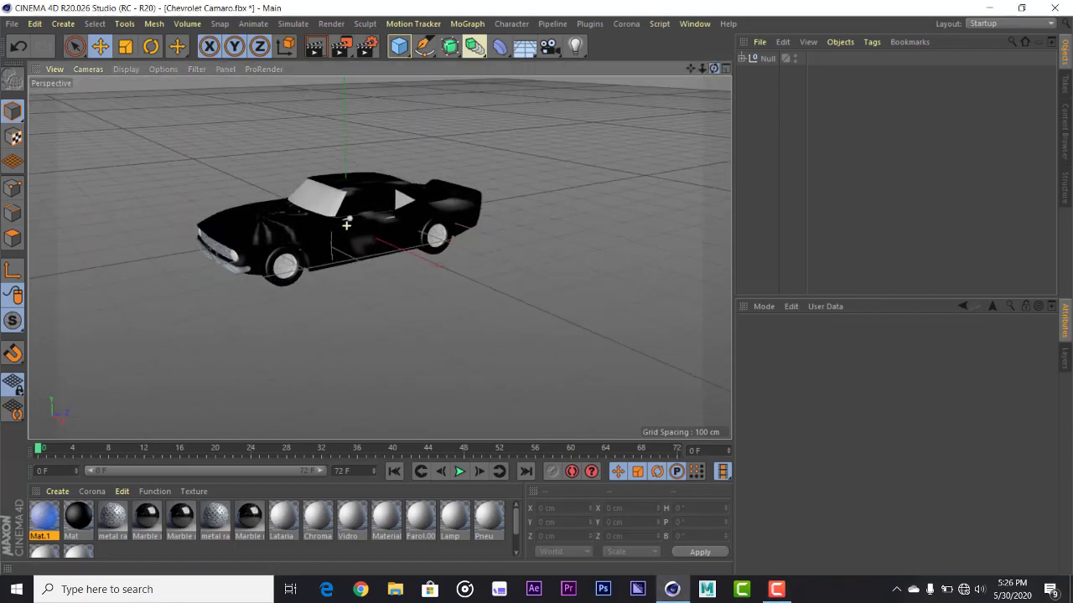
Switch the renderer to Corona with an 800 x 400 pixel output size.
{"action": "left_click", "coordinate": [369, 50]}
{"action": "left_click", "coordinate": [429, 69]}
{"action": "left_click", "coordinate": [450, 154]}
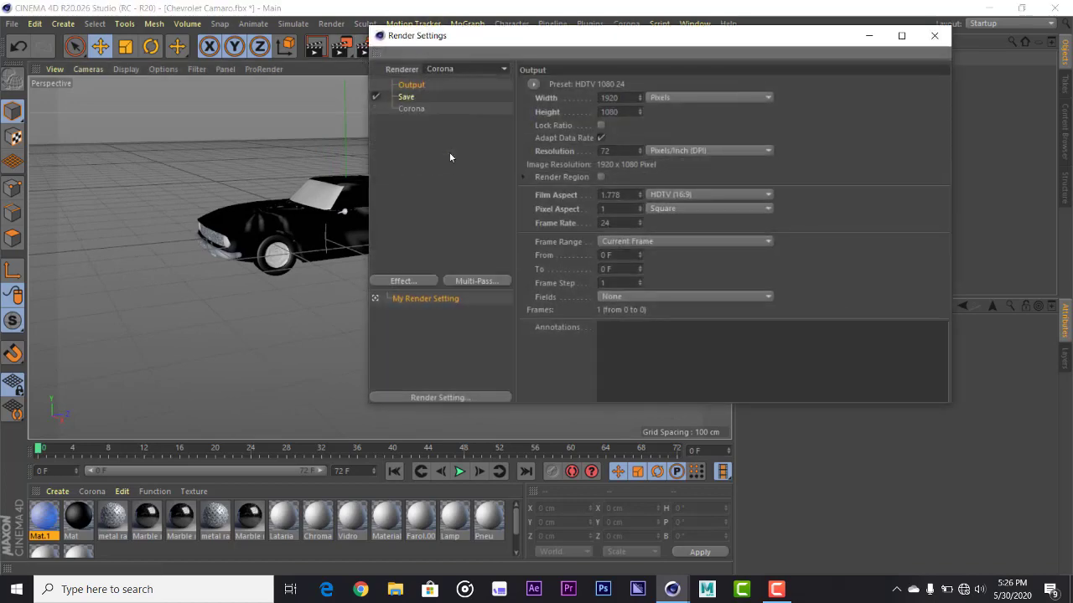
{"action": "double_click", "coordinate": [626, 97]}
{"action": "type", "text": "800"}
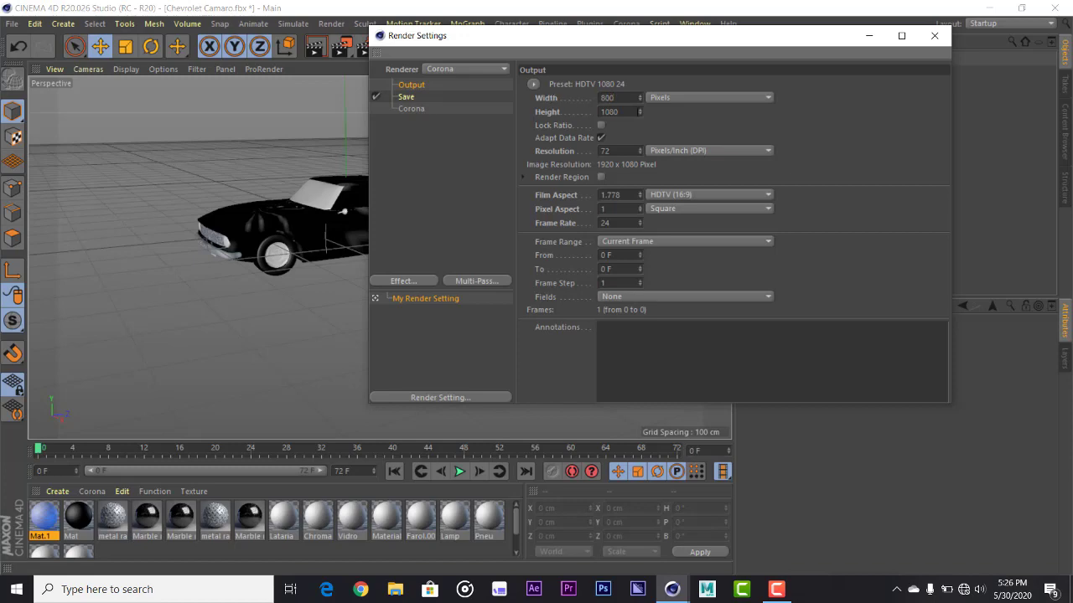
{"action": "key", "text": "Tab"}
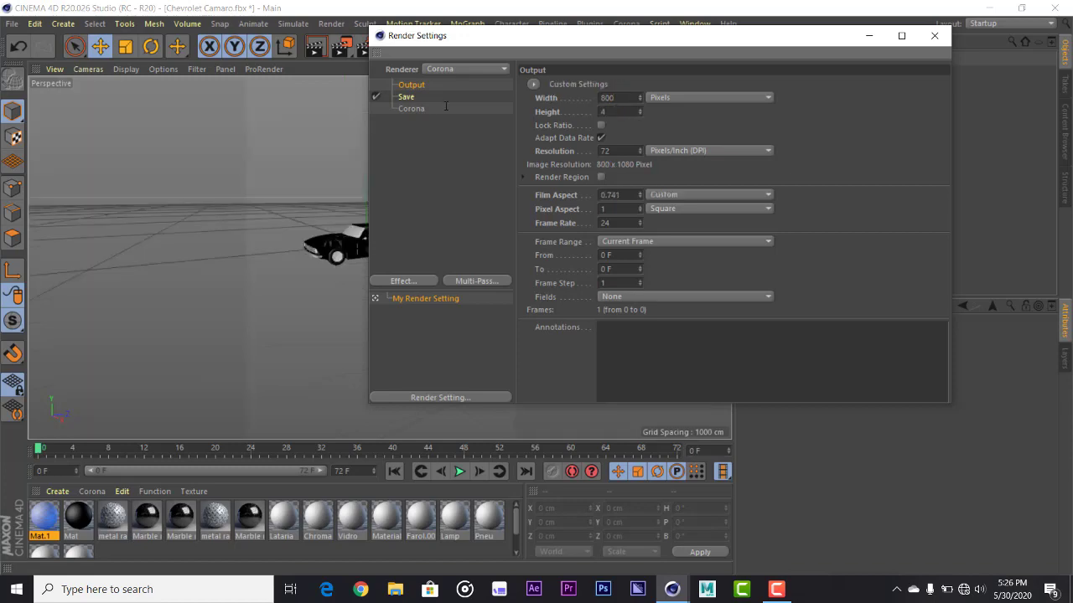
{"action": "type", "text": "00"}
{"action": "key", "text": "Return"}
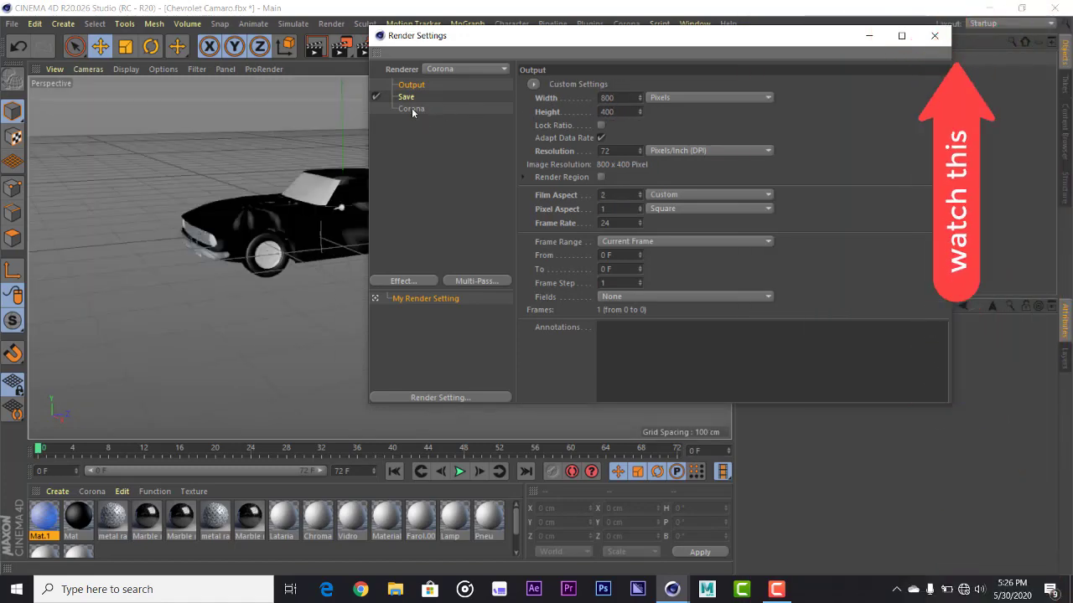
Set Corona's denoise mode to Fast preview (NVIDIA).
{"action": "left_click", "coordinate": [412, 109]}
{"action": "left_click", "coordinate": [655, 331]}
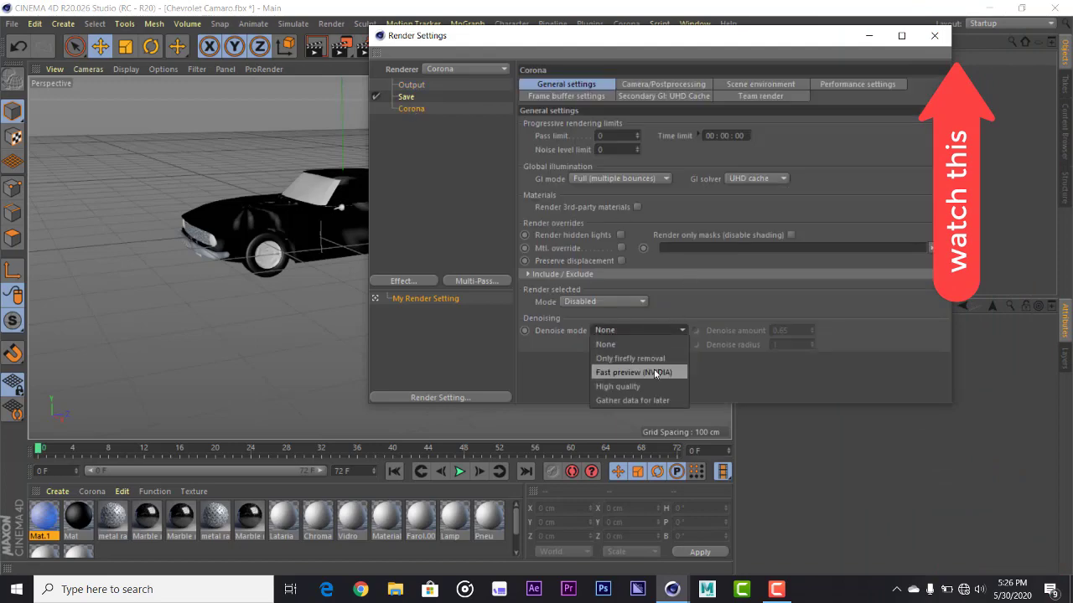
{"action": "left_click", "coordinate": [654, 373]}
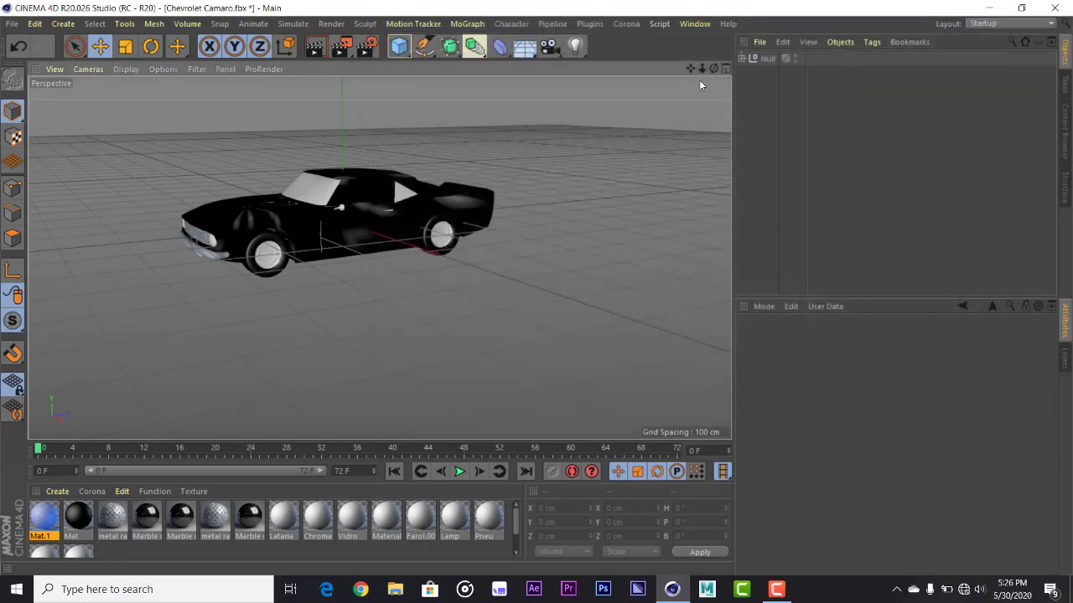
Add a Corona Sky to the Camaro scene.
{"action": "mouse_move", "coordinate": [691, 69]}
{"action": "left_mouse_down"}
{"action": "mouse_move", "coordinate": [380, 258]}
{"action": "mouse_move", "coordinate": [318, 260]}
{"action": "left_mouse_up"}
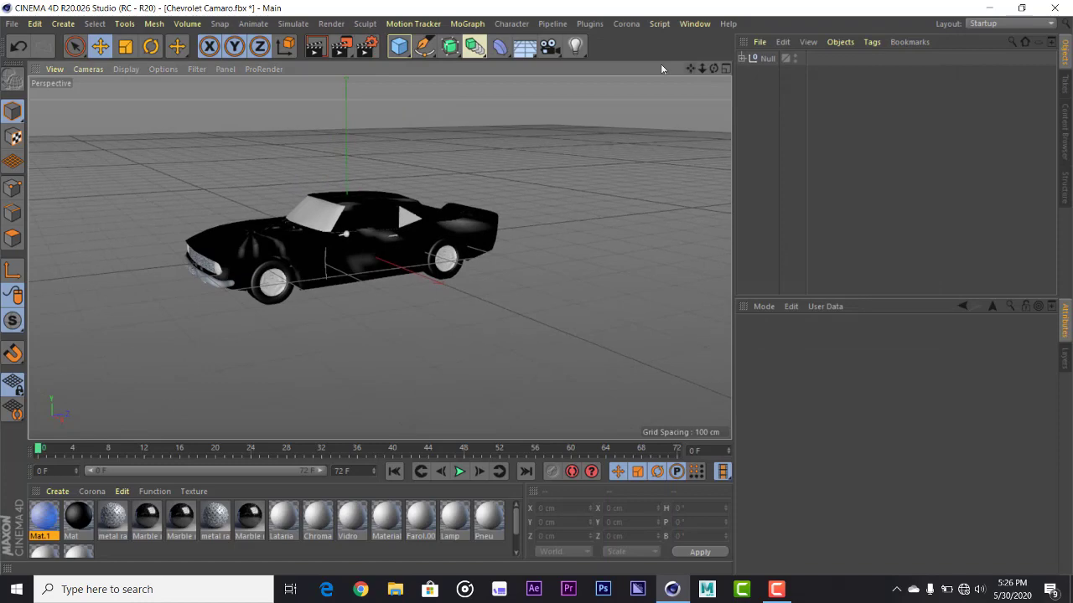
{"action": "left_click", "coordinate": [624, 23]}
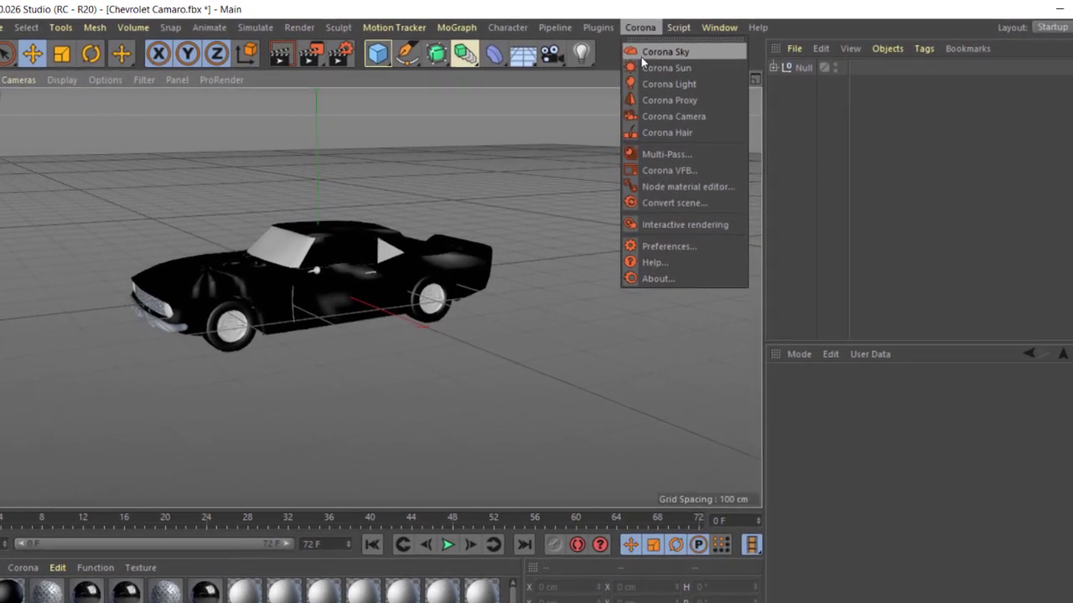
{"action": "left_click", "coordinate": [649, 59]}
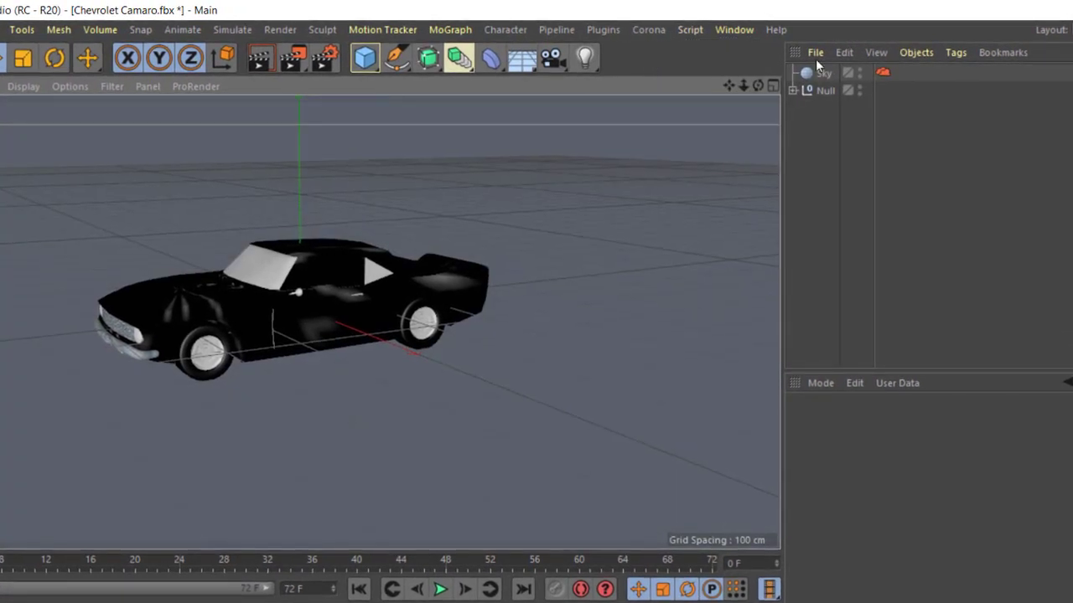
Run an interactive Corona VFB test render, then stop it and close the window.
{"action": "left_click_drag", "start_coordinate": [729, 84], "coordinate": [461, 75]}
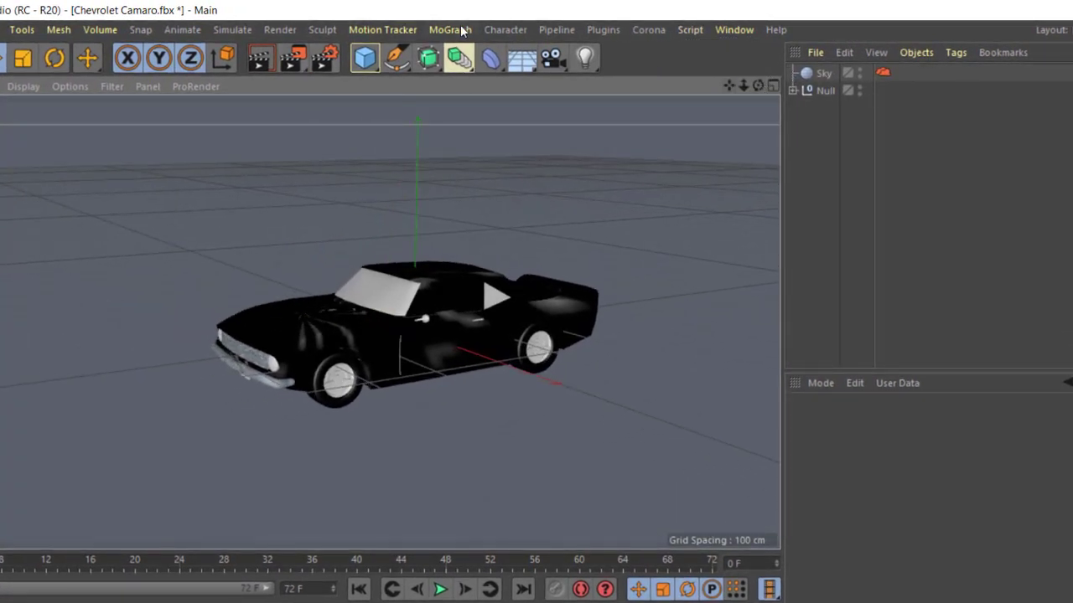
{"action": "left_click", "coordinate": [722, 29]}
{"action": "mouse_move", "coordinate": [648, 30]}
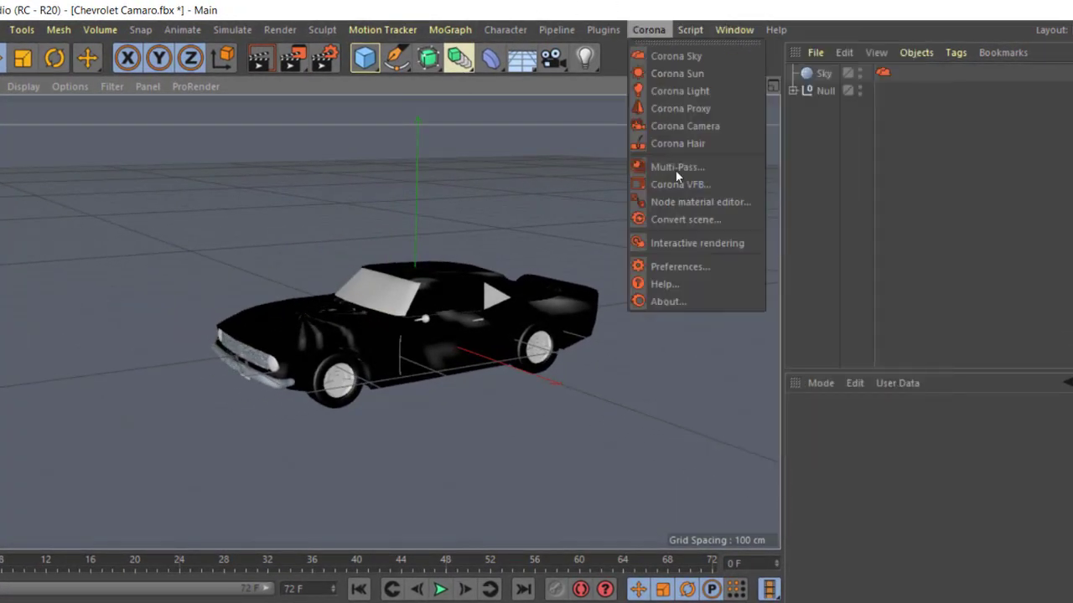
{"action": "left_click", "coordinate": [709, 244]}
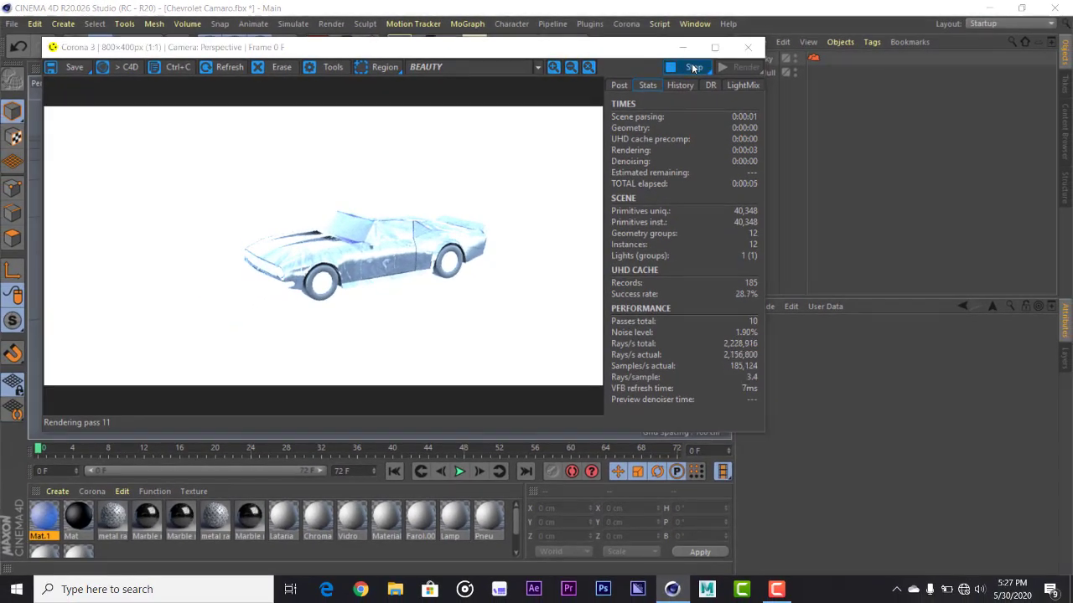
{"action": "left_click", "coordinate": [692, 67]}
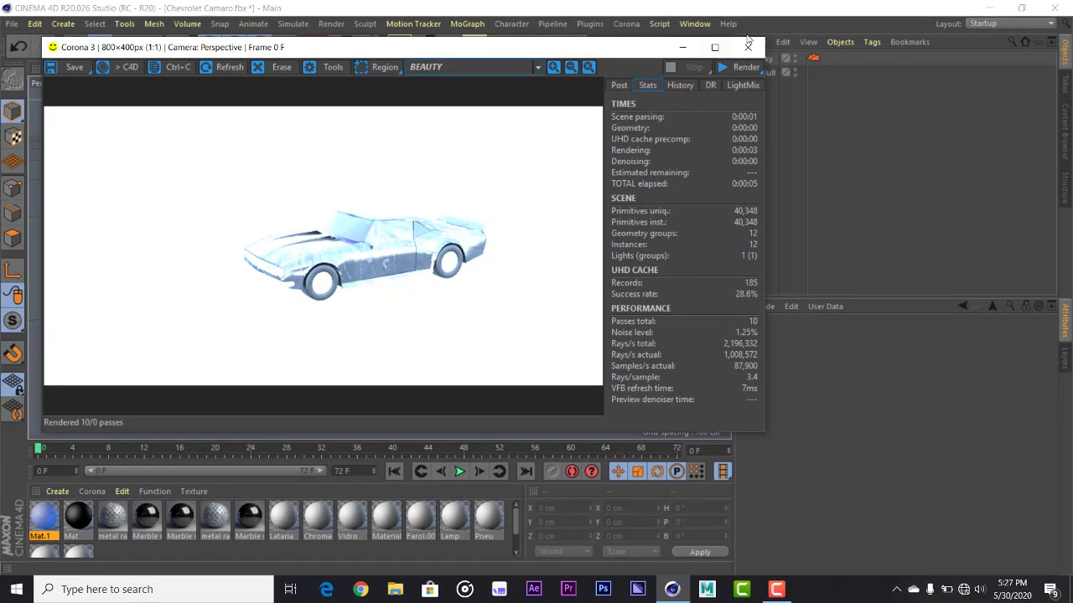
{"action": "left_click", "coordinate": [748, 47]}
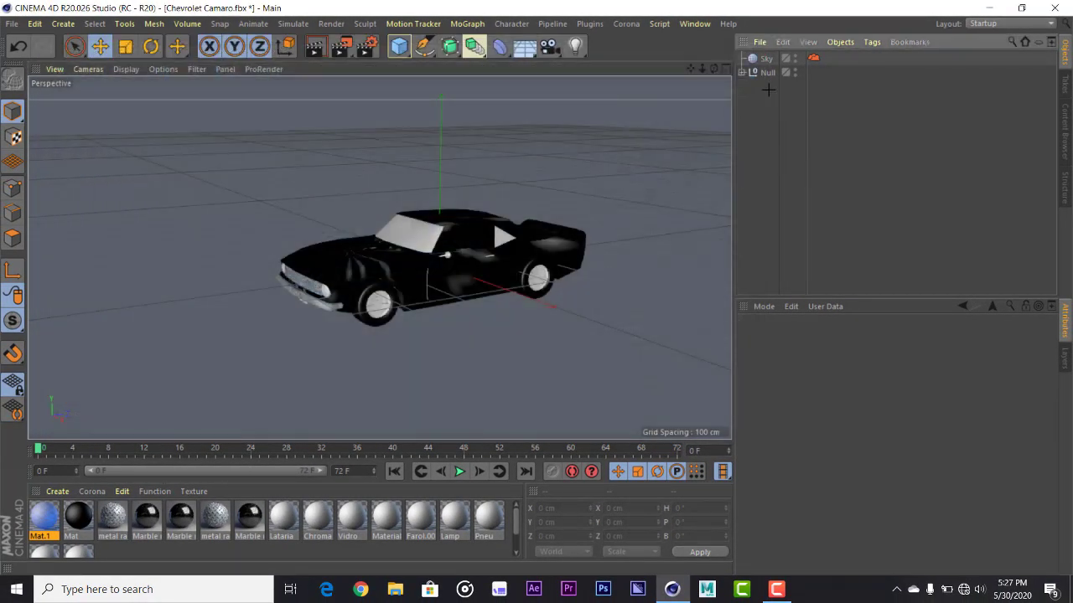
Add a Corona Sun and rotate it to a new angle.
{"action": "left_click", "coordinate": [682, 24]}
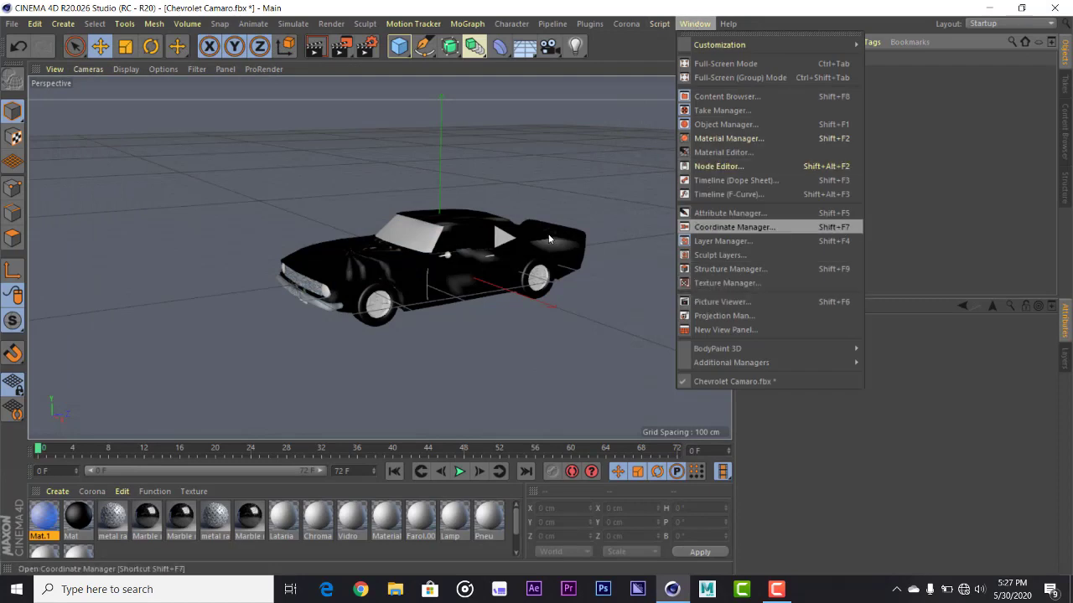
{"action": "mouse_move", "coordinate": [626, 23]}
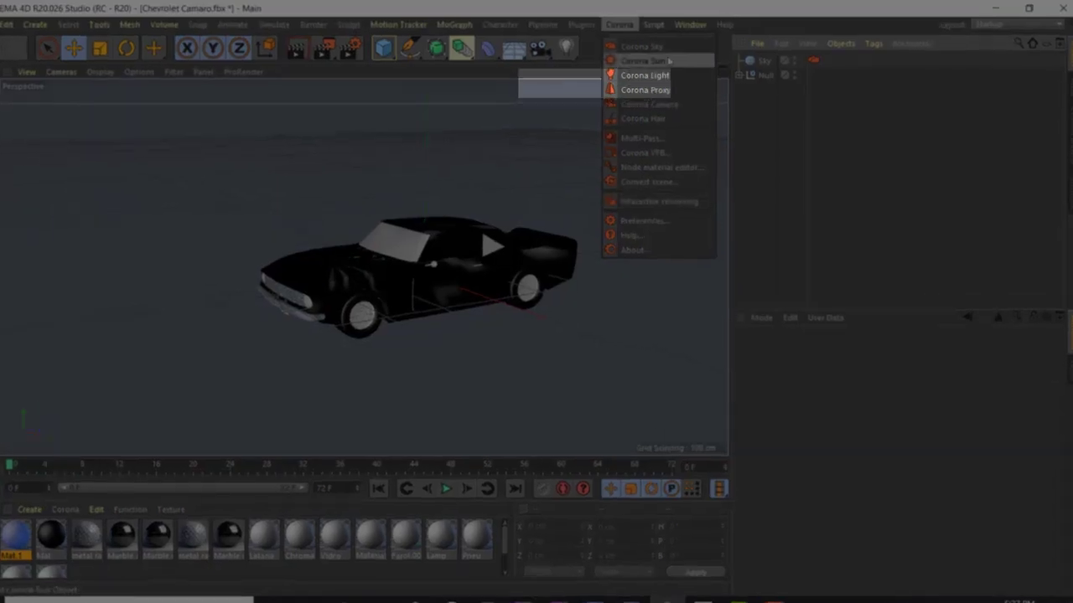
{"action": "left_click", "coordinate": [606, 84]}
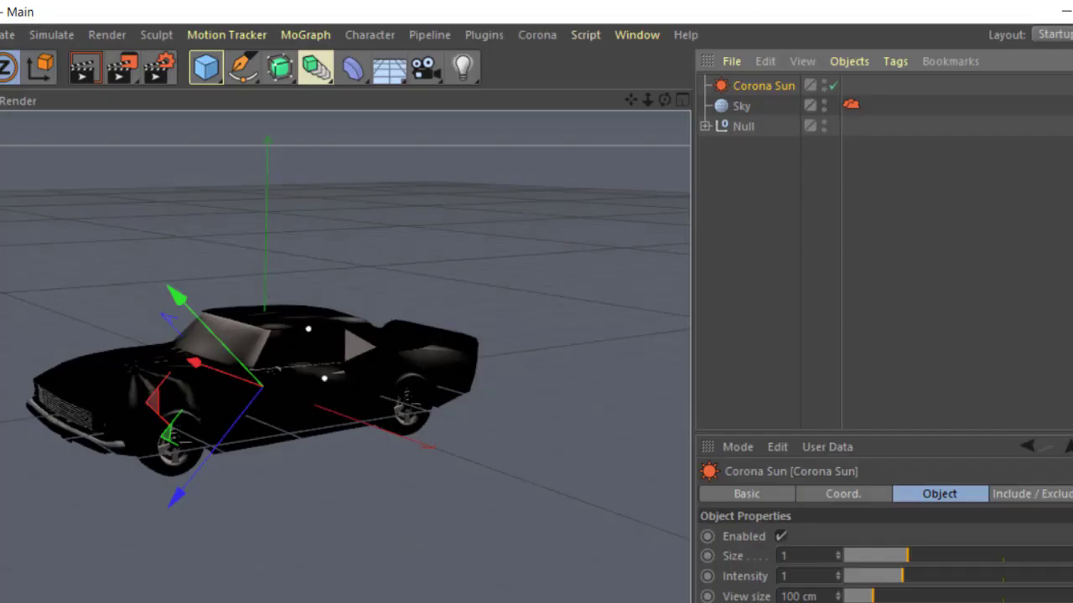
{"action": "key", "text": "r"}
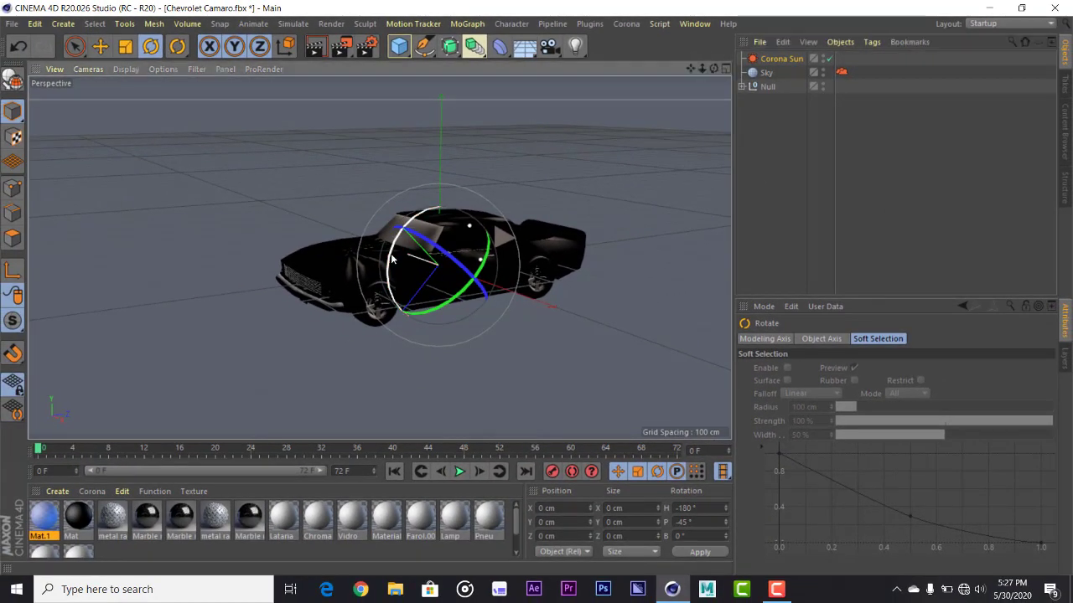
{"action": "mouse_move", "coordinate": [391, 260]}
{"action": "left_mouse_down"}
{"action": "mouse_move", "coordinate": [393, 241]}
{"action": "mouse_move", "coordinate": [308, 216]}
{"action": "left_mouse_up"}
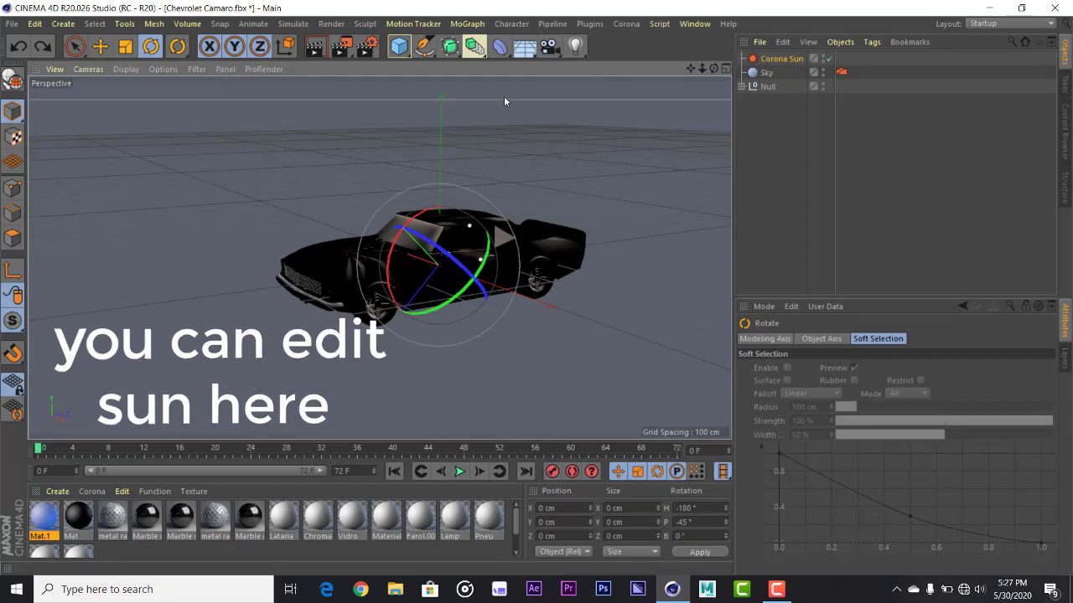
Add a Cinema 4D Physical Sky from the sky palette.
{"action": "left_click", "coordinate": [640, 24]}
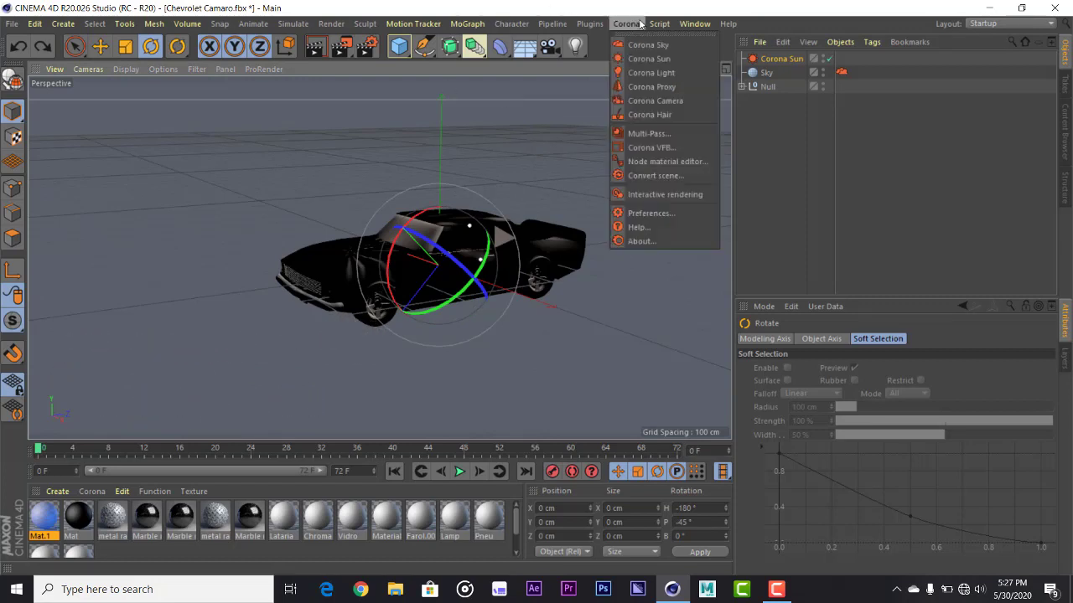
{"action": "left_click", "coordinate": [584, 115]}
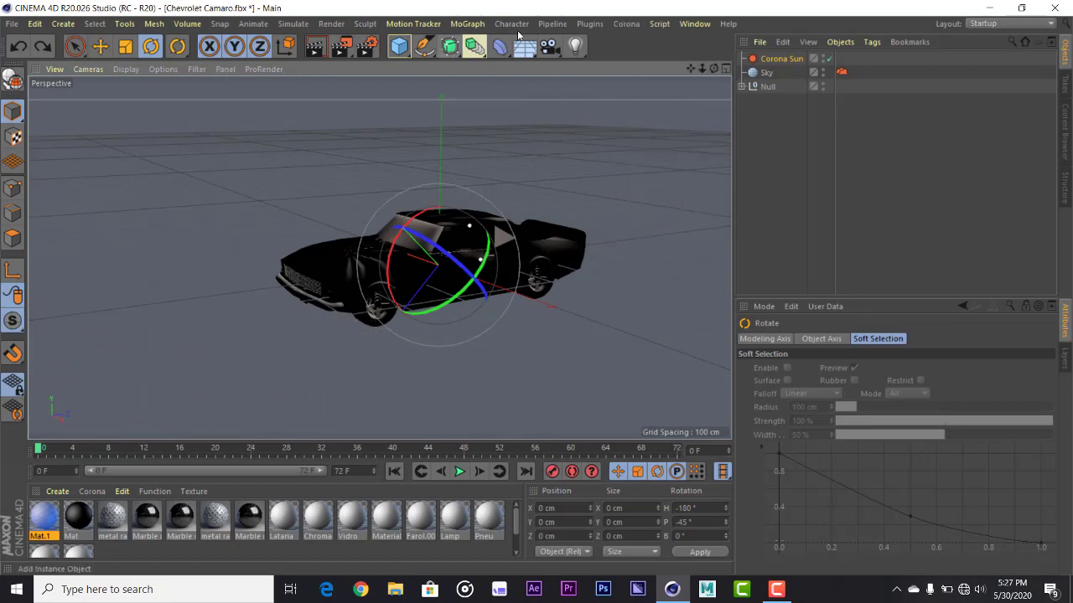
{"action": "left_click_drag", "start_coordinate": [524, 46], "coordinate": [668, 77]}
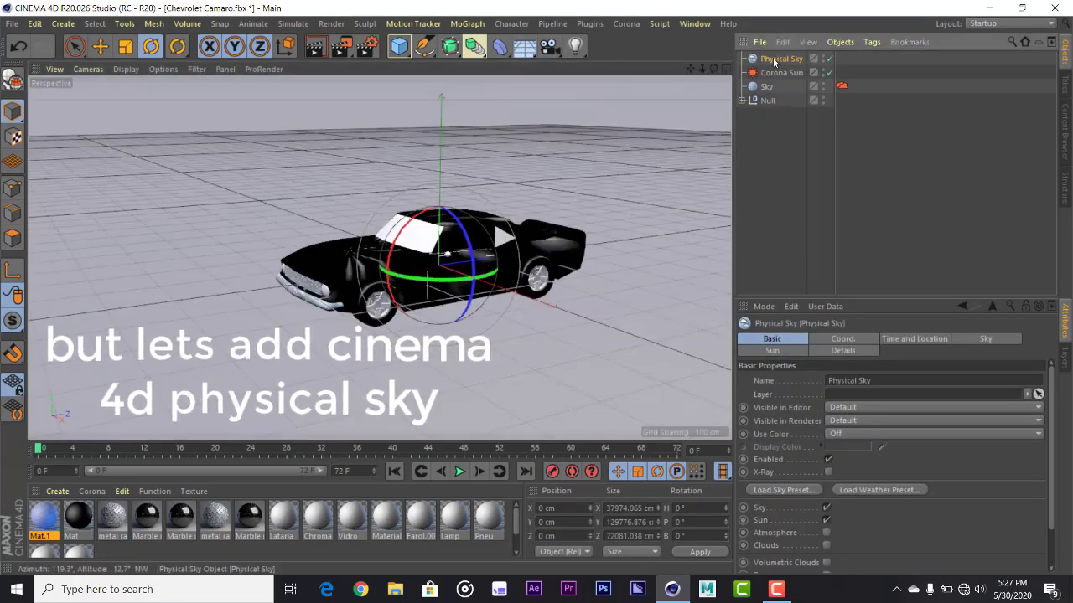
Nudge the Physical Sky's time of day from 12:00:00 to 12:02:00.
{"action": "left_click", "coordinate": [914, 338]}
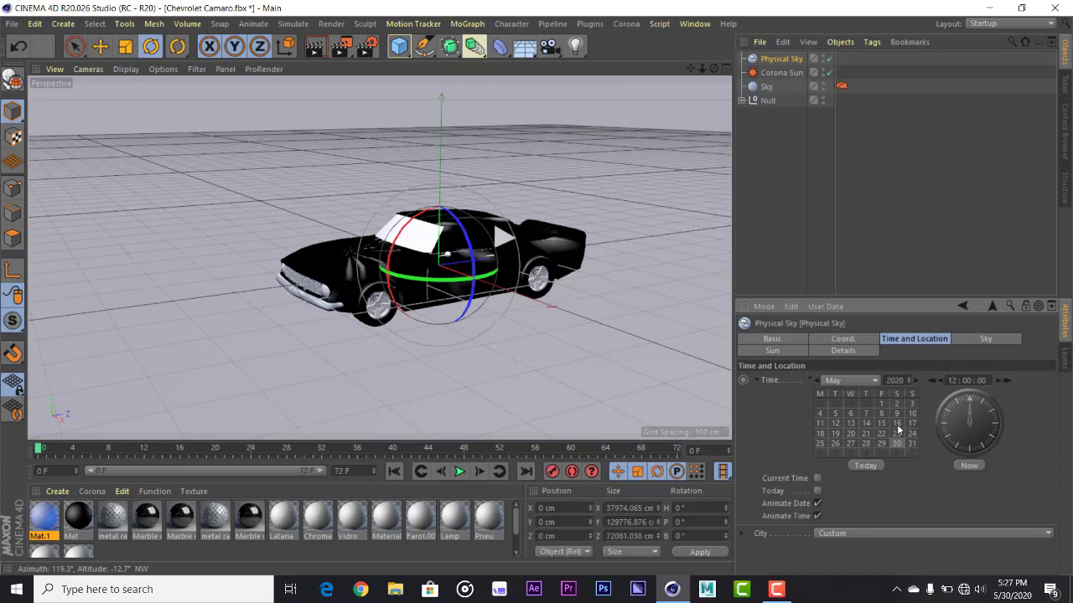
{"action": "left_click", "coordinate": [843, 350]}
{"action": "left_click", "coordinate": [914, 340]}
{"action": "mouse_move", "coordinate": [978, 414]}
{"action": "left_mouse_down"}
{"action": "mouse_move", "coordinate": [962, 439]}
{"action": "mouse_move", "coordinate": [969, 400]}
{"action": "left_mouse_up"}
{"action": "left_click", "coordinate": [775, 73]}
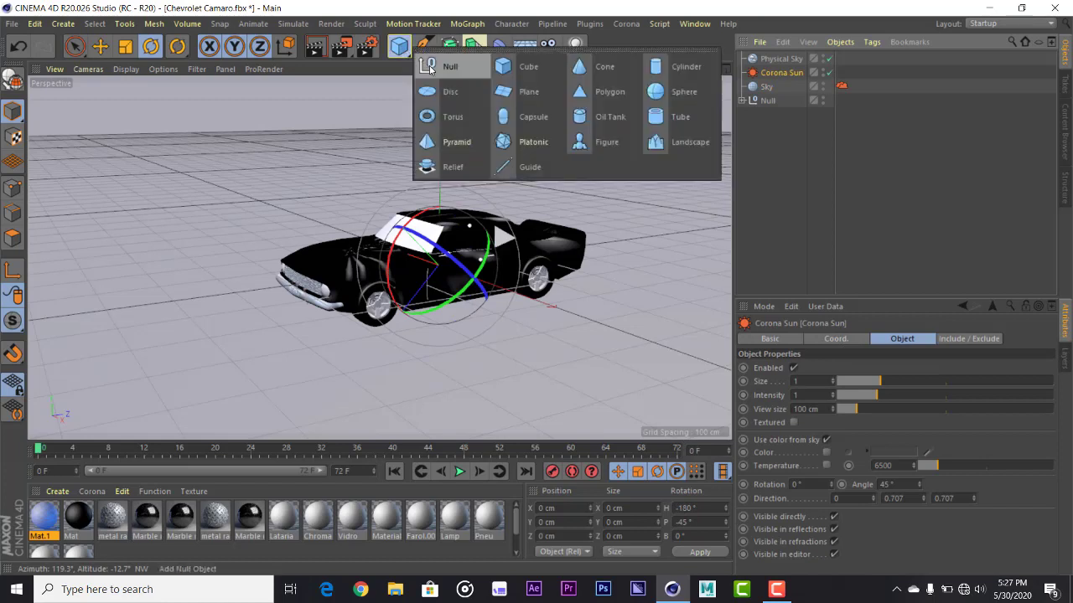
Add Null.1 and assign it as the Physical Sky's Custom Sun Object.
{"action": "left_click_drag", "start_coordinate": [407, 51], "coordinate": [431, 70]}
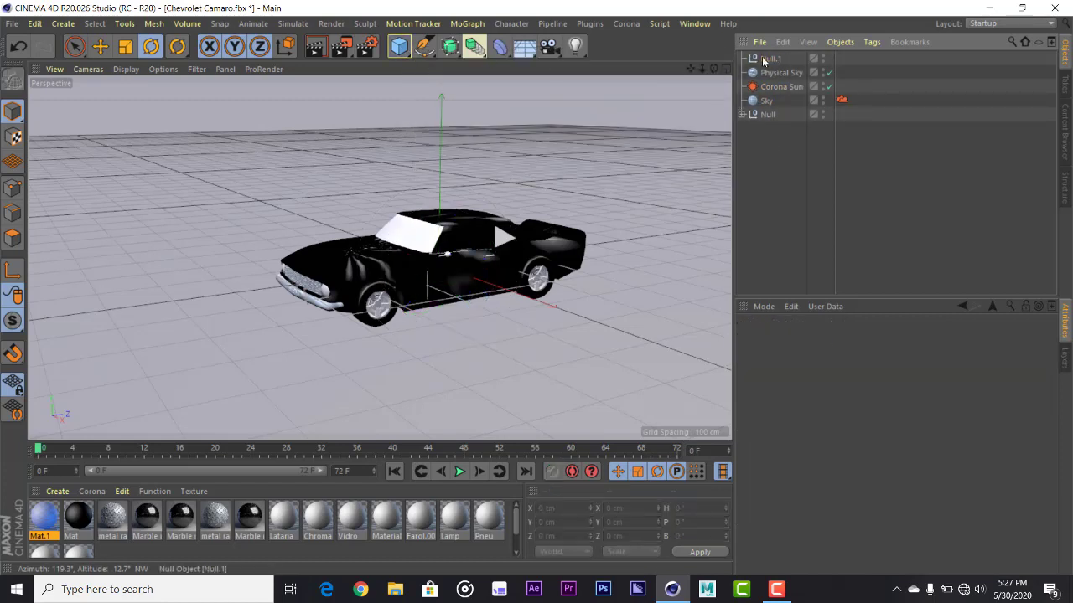
{"action": "left_click", "coordinate": [763, 58]}
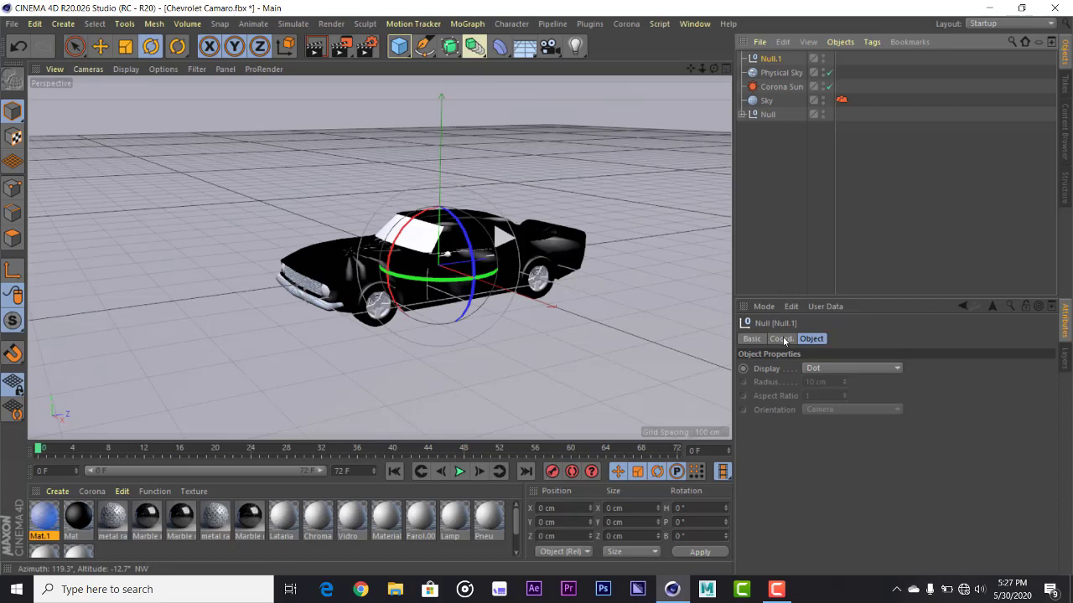
{"action": "left_click", "coordinate": [783, 74]}
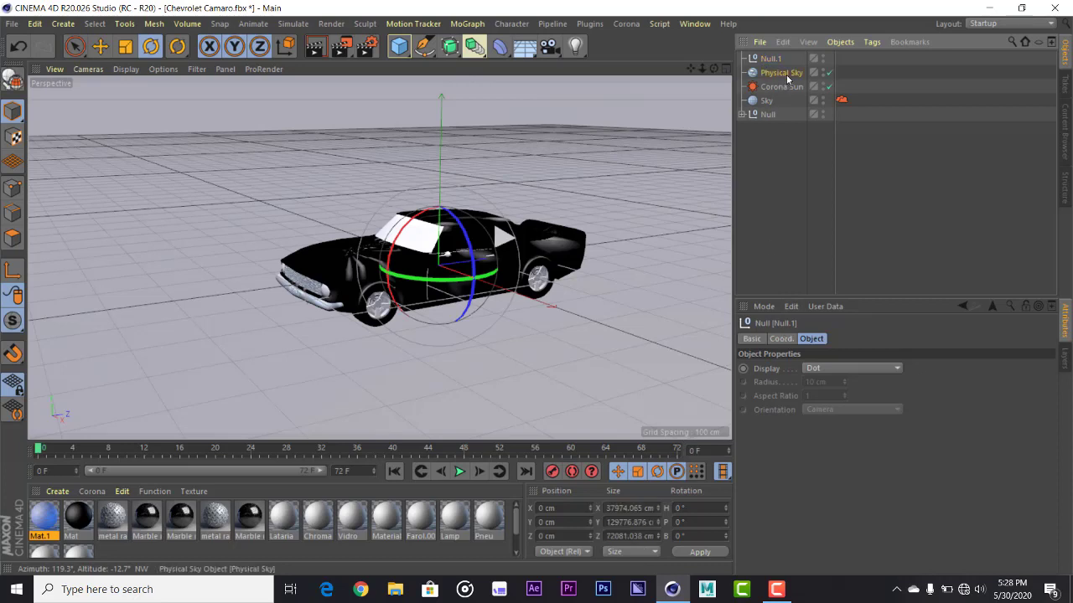
{"action": "left_click", "coordinate": [792, 348]}
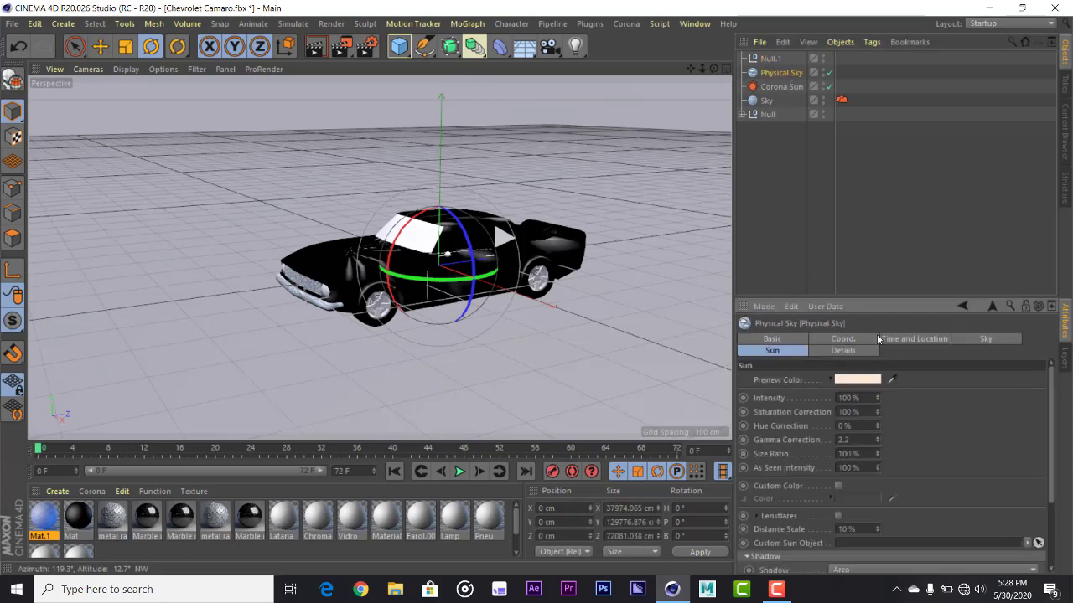
{"action": "scroll", "coordinate": [1053, 403], "scroll_direction": "down", "scroll_amount": 2}
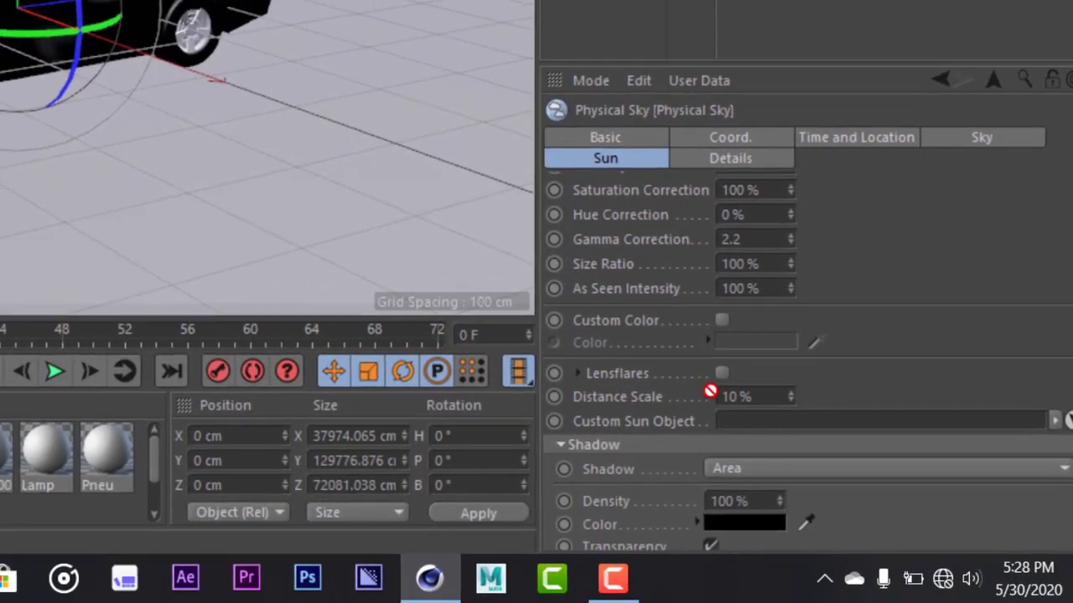
{"action": "left_click_drag", "start_coordinate": [709, 391], "coordinate": [838, 498]}
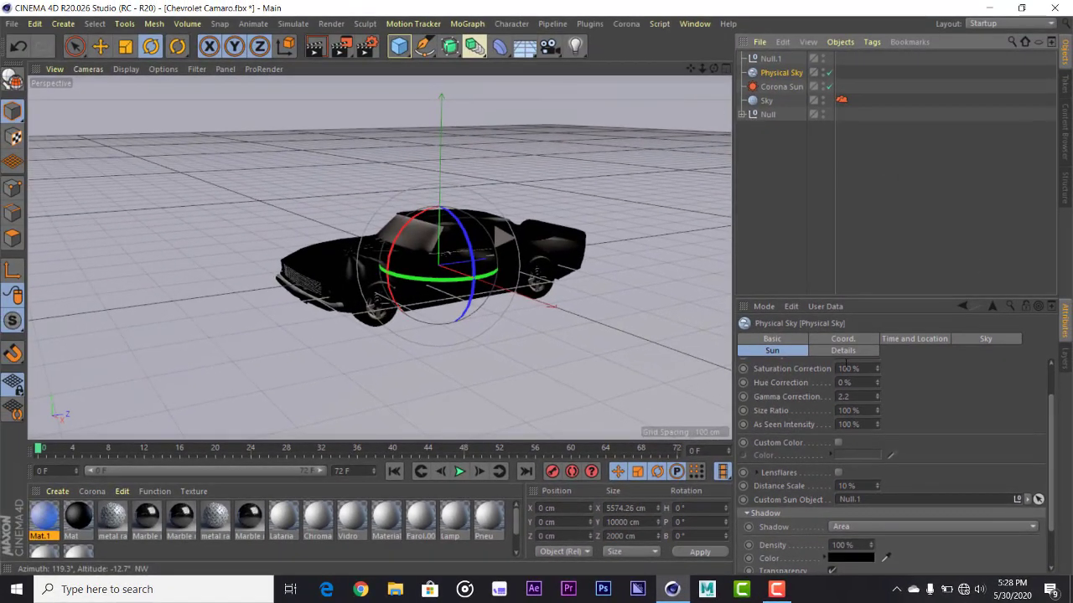
{"action": "left_click", "coordinate": [928, 341]}
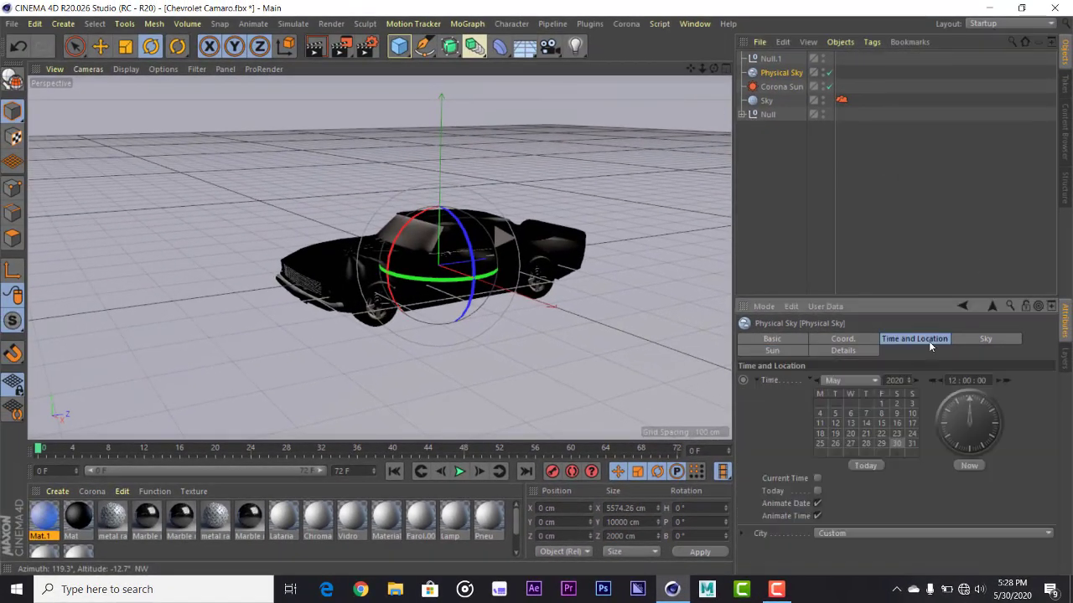
{"action": "left_click", "coordinate": [770, 59]}
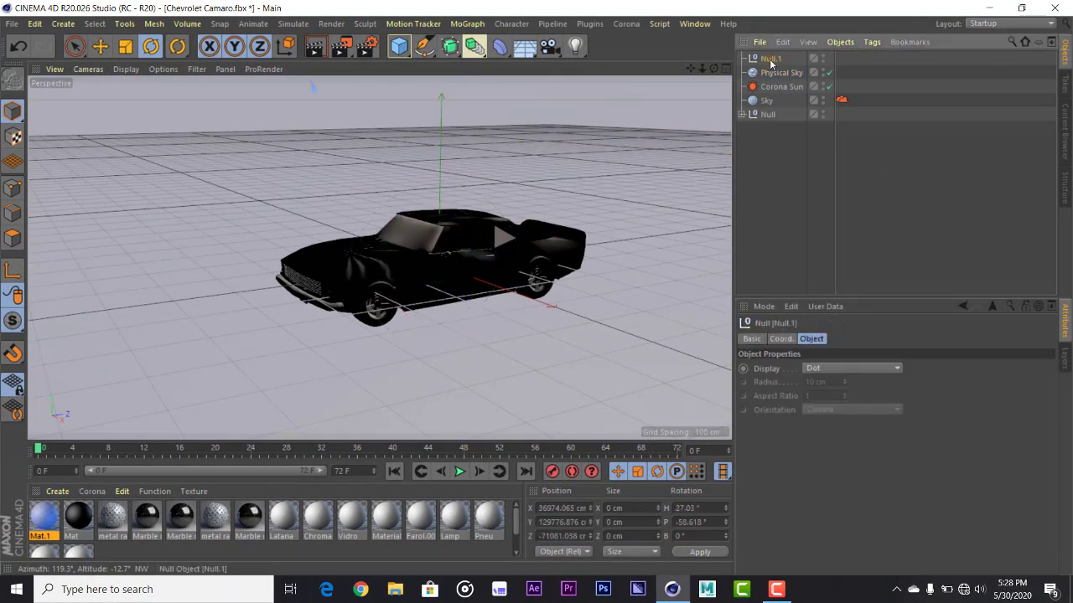
Drive the Corona Sun's heading (R.H) from Null.1's heading using XPresso Set Driver/Set Driven.
{"action": "left_click", "coordinate": [780, 339]}
{"action": "right_click", "coordinate": [934, 374]}
{"action": "mouse_move", "coordinate": [971, 341]}
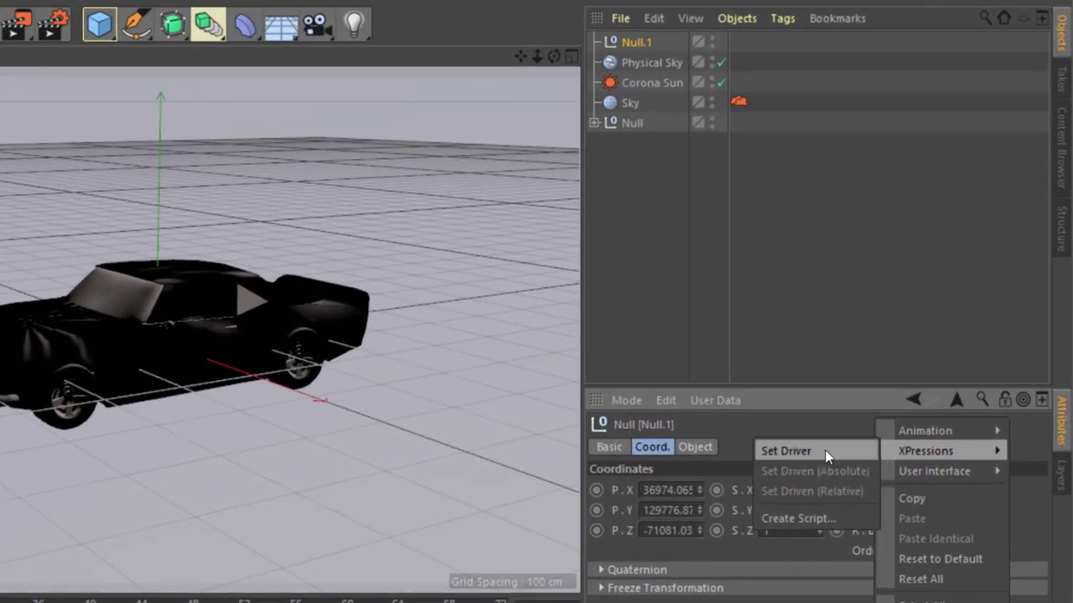
{"action": "left_click", "coordinate": [825, 450]}
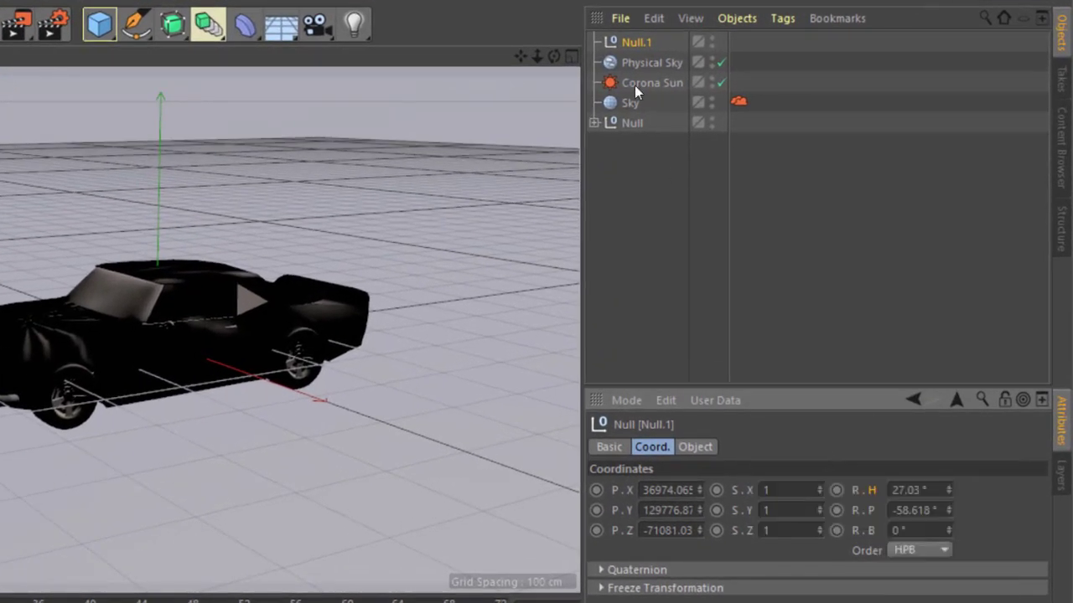
{"action": "left_click", "coordinate": [648, 82]}
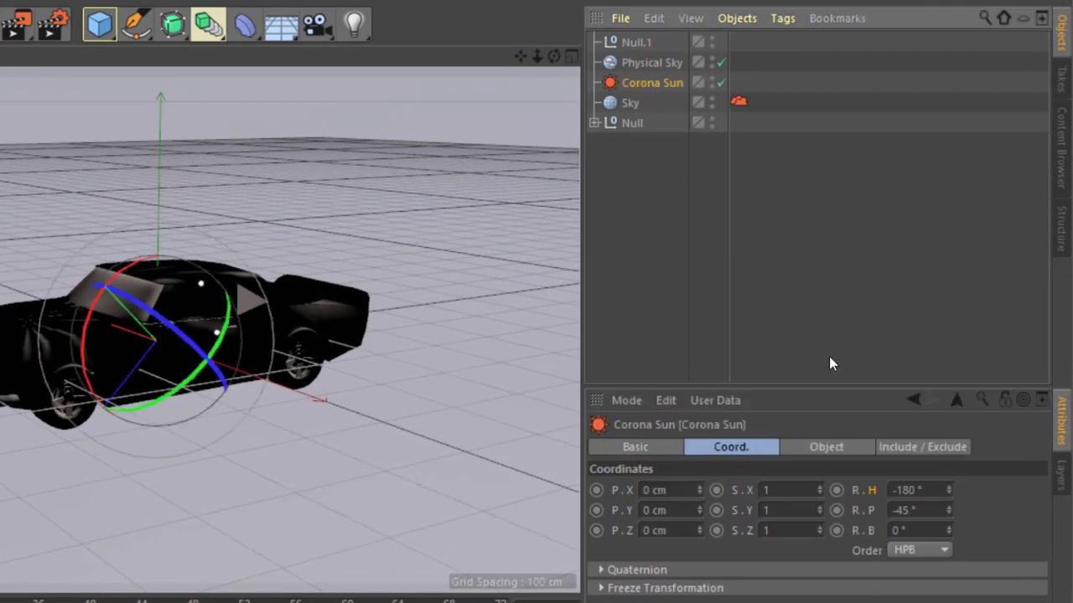
{"action": "right_click", "coordinate": [868, 490]}
{"action": "mouse_move", "coordinate": [922, 451]}
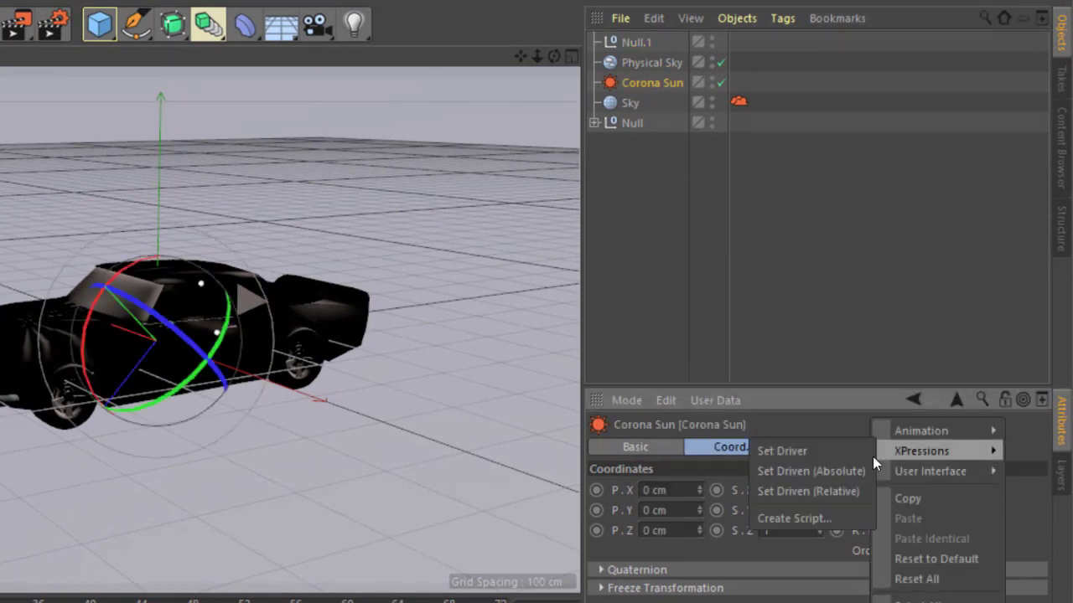
{"action": "left_click", "coordinate": [854, 470]}
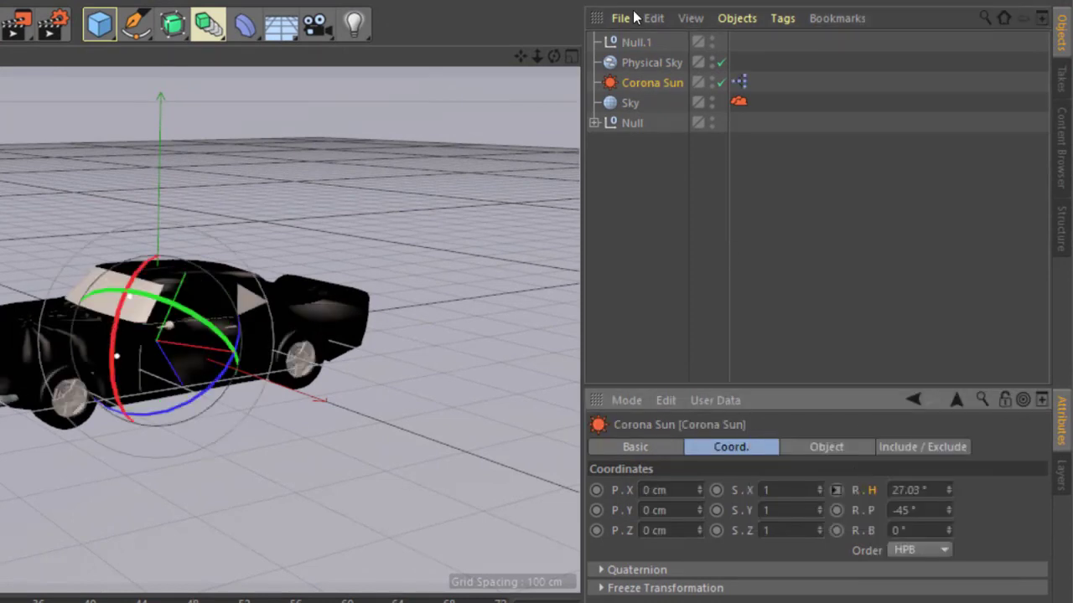
Drive the Corona Sun's pitch (R.P) from Null.1's pitch the same way.
{"action": "left_click", "coordinate": [625, 46]}
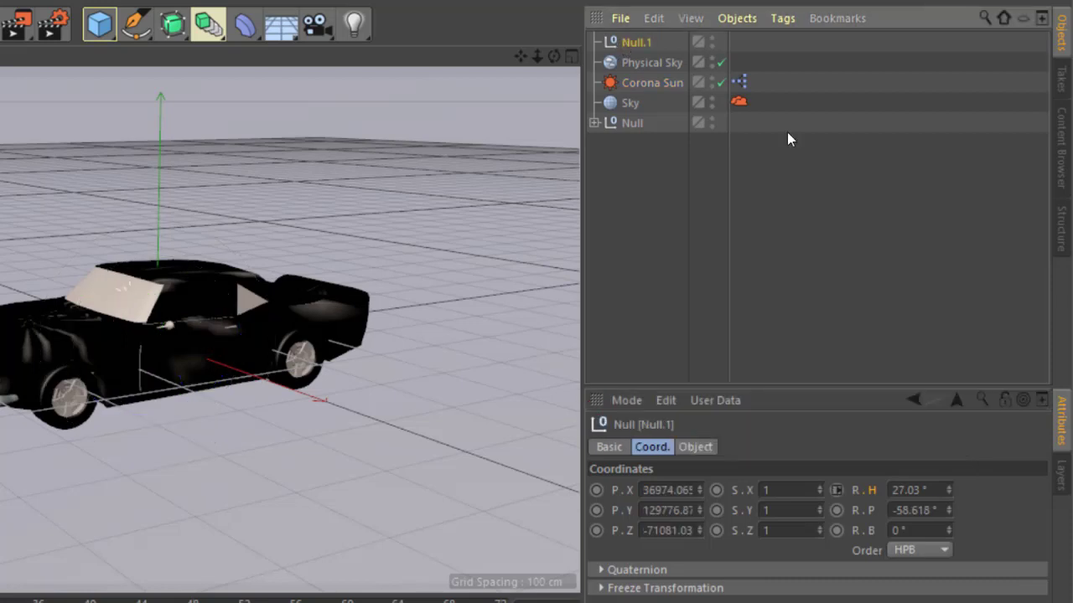
{"action": "right_click", "coordinate": [873, 510]}
{"action": "mouse_move", "coordinate": [926, 450]}
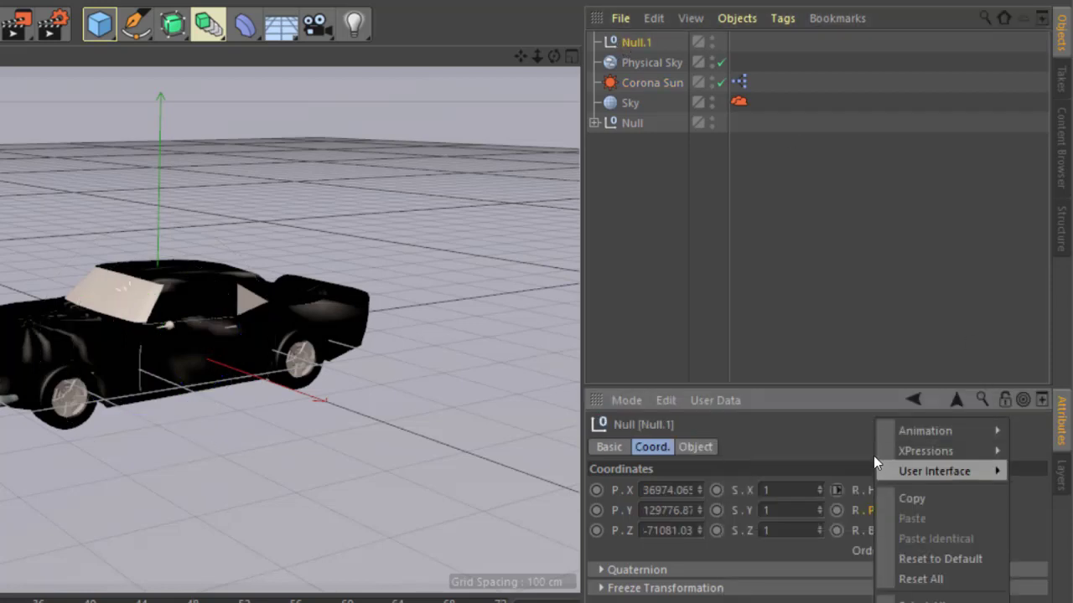
{"action": "left_click", "coordinate": [843, 450]}
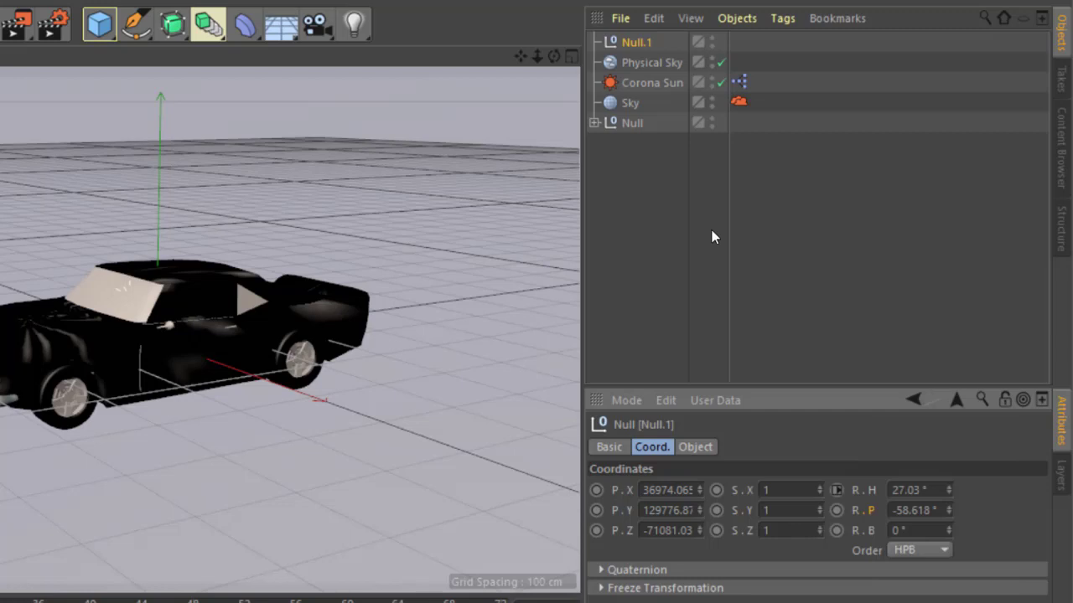
{"action": "left_click", "coordinate": [651, 84]}
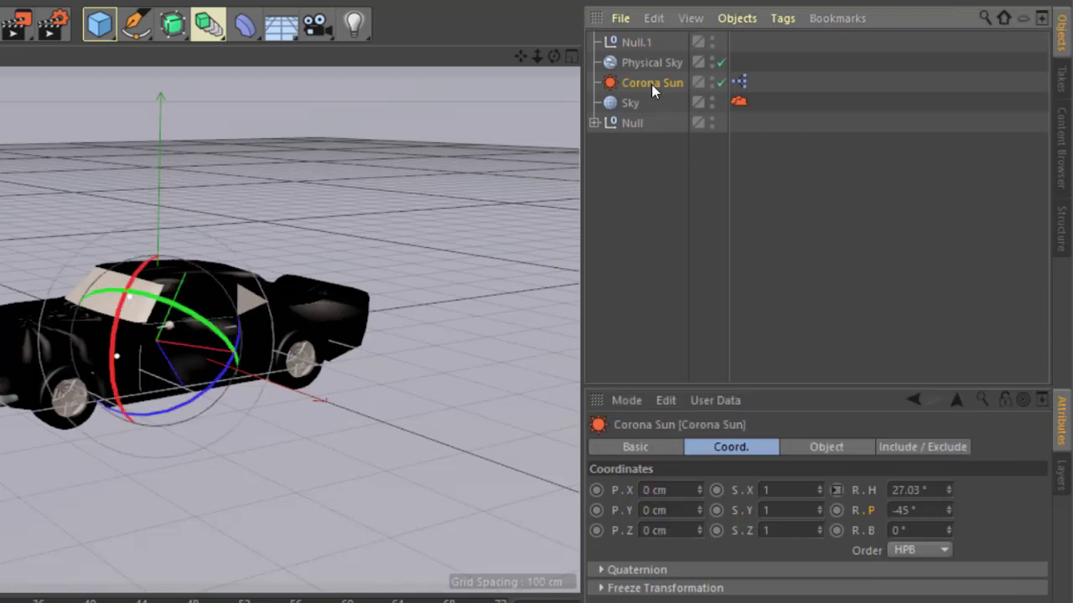
{"action": "right_click", "coordinate": [871, 514]}
{"action": "mouse_move", "coordinate": [919, 451]}
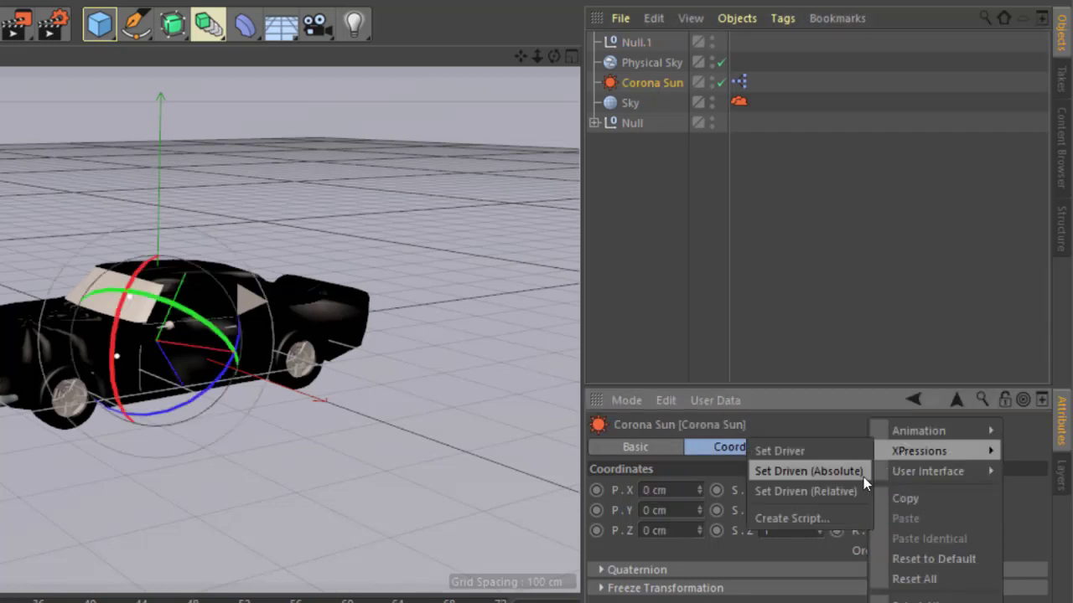
{"action": "left_click", "coordinate": [862, 474]}
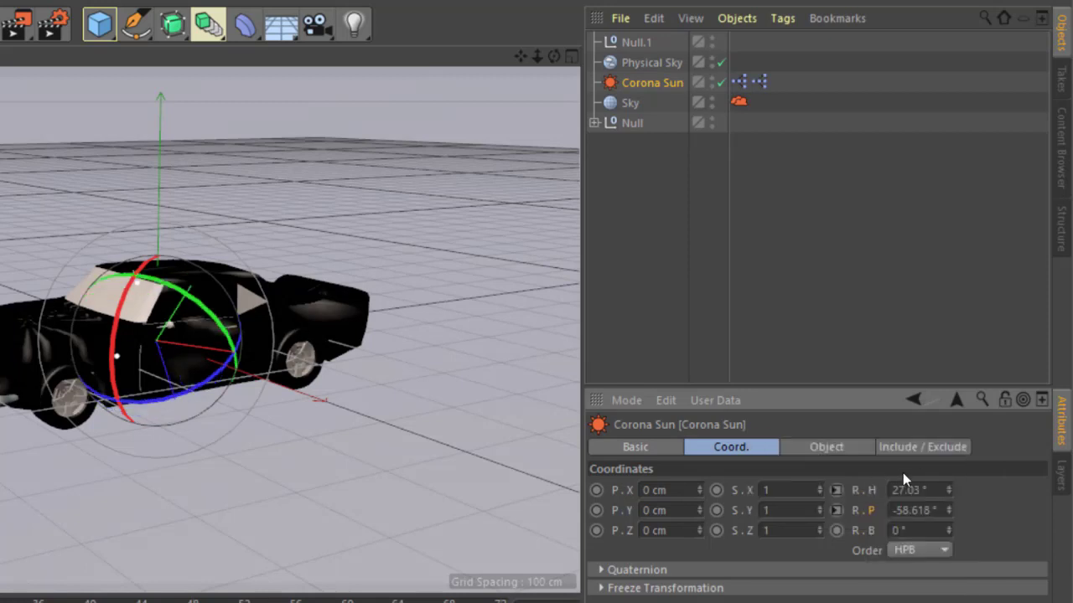
{"action": "left_click", "coordinate": [652, 41]}
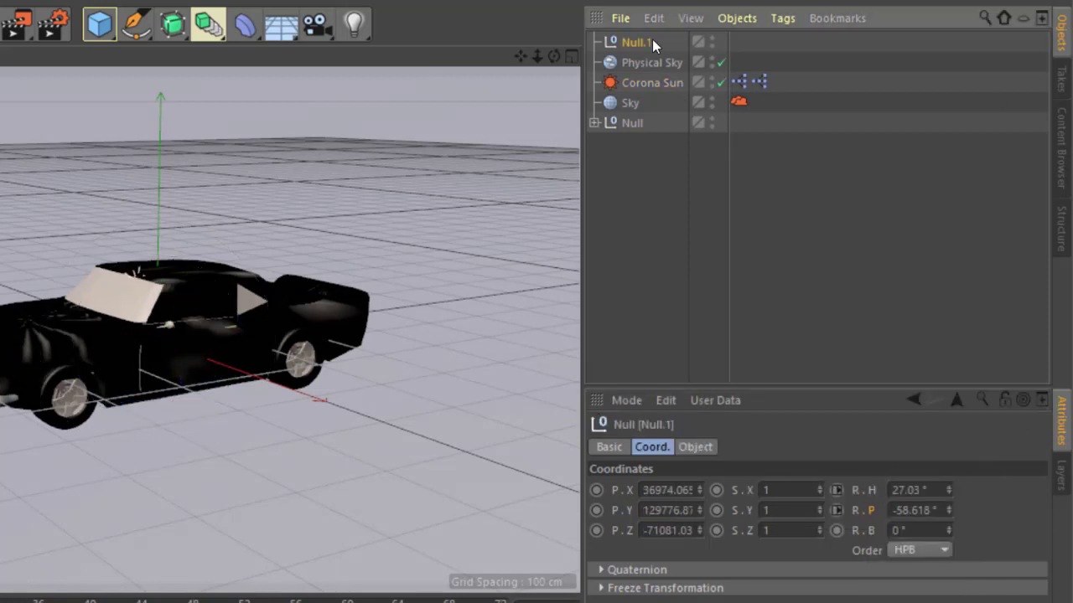
{"action": "left_click", "coordinate": [758, 82]}
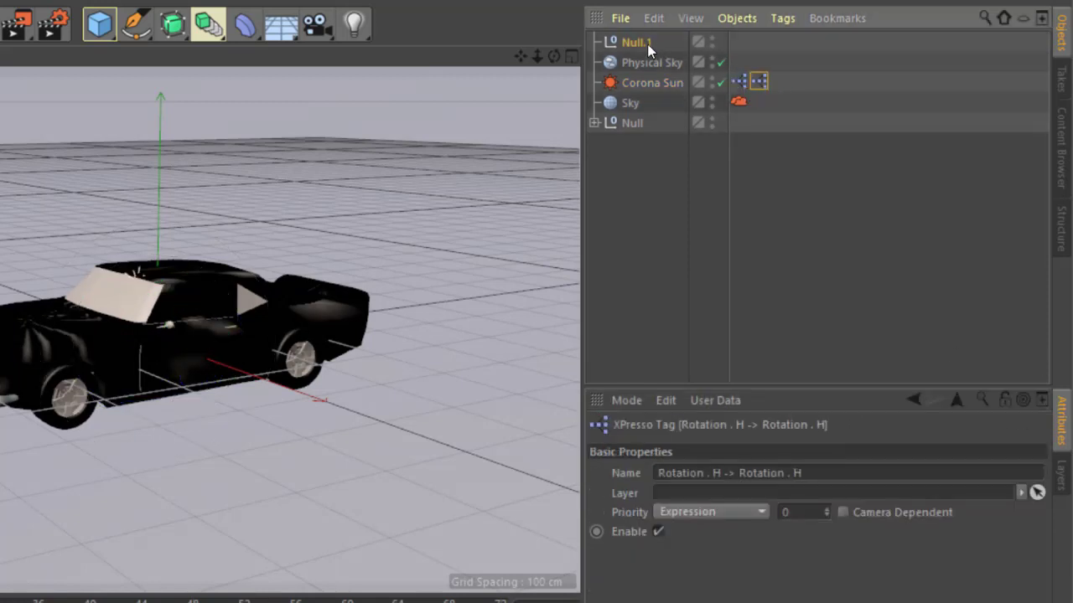
{"action": "left_click", "coordinate": [629, 62]}
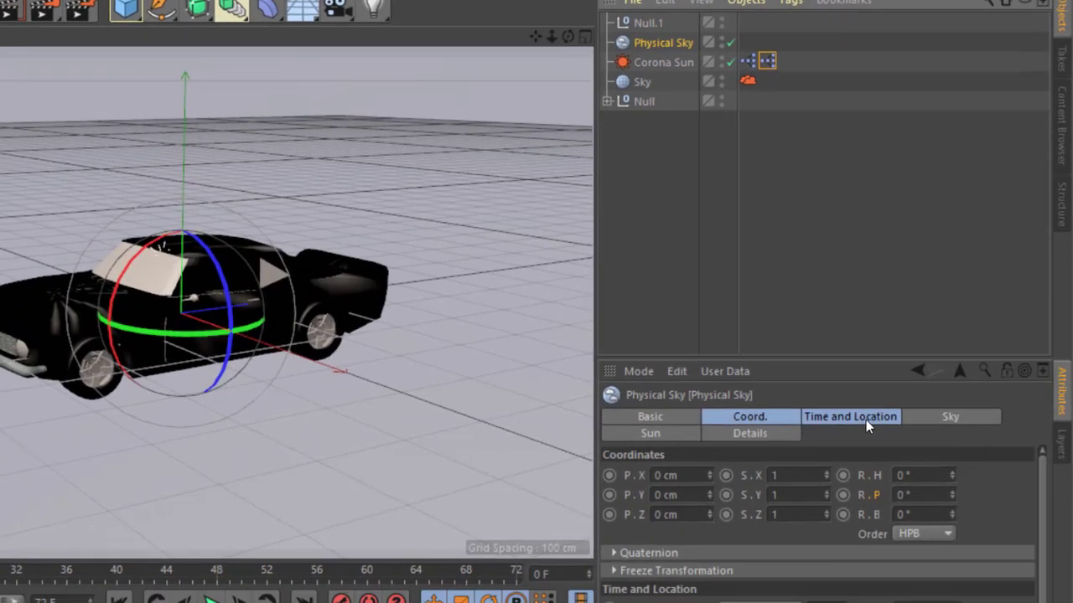
Drag the Physical Sky's time of day to 06:00:00 for warm dawn lighting.
{"action": "left_click", "coordinate": [844, 447]}
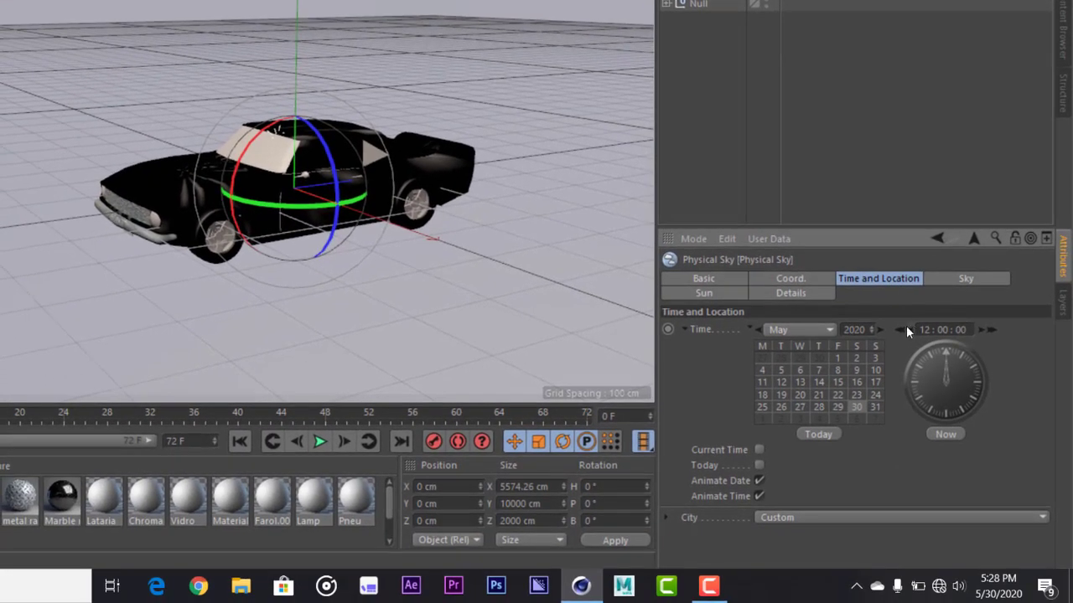
{"action": "left_click_drag", "start_coordinate": [900, 328], "coordinate": [900, 329]}
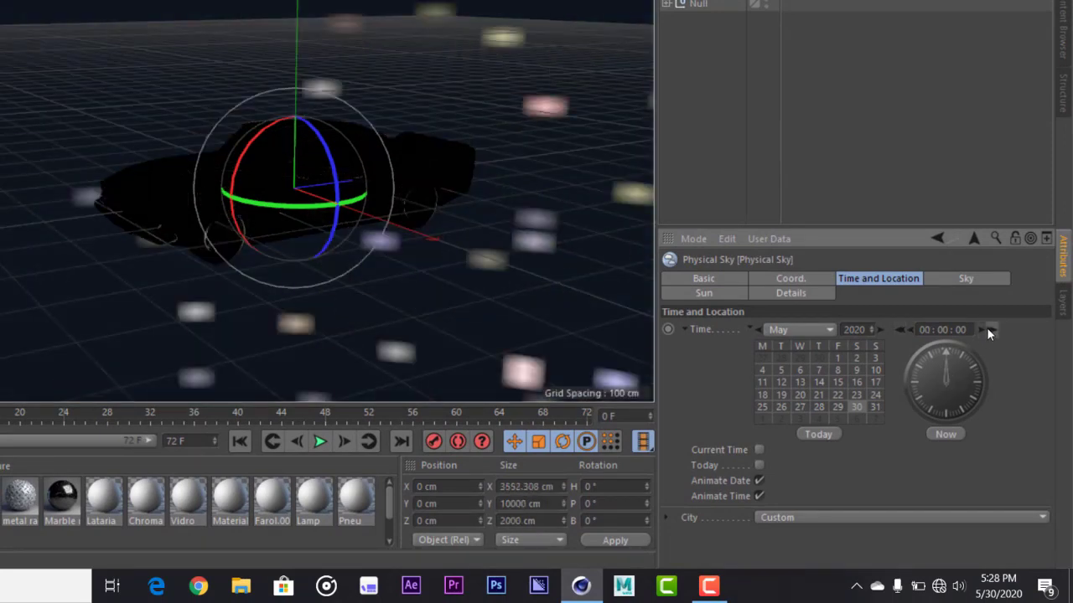
{"action": "left_click_drag", "start_coordinate": [987, 328], "coordinate": [987, 328]}
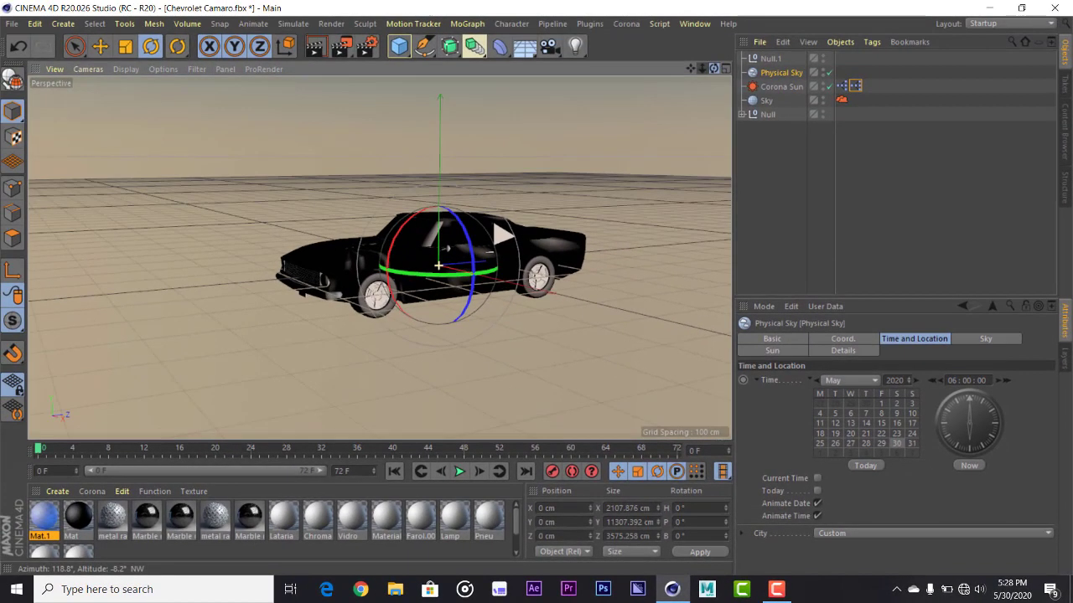
{"action": "left_click_drag", "start_coordinate": [714, 69], "coordinate": [713, 68]}
Add a Plane primitive to the scene, discarding a trial Floor object.
{"action": "left_click", "coordinate": [539, 56]}
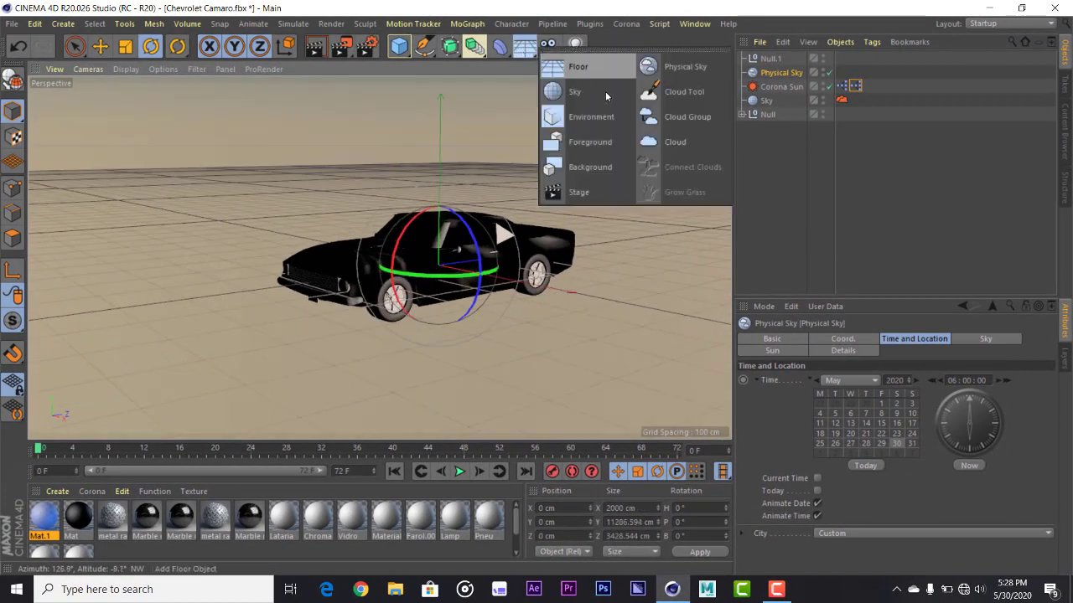
{"action": "left_click", "coordinate": [603, 72]}
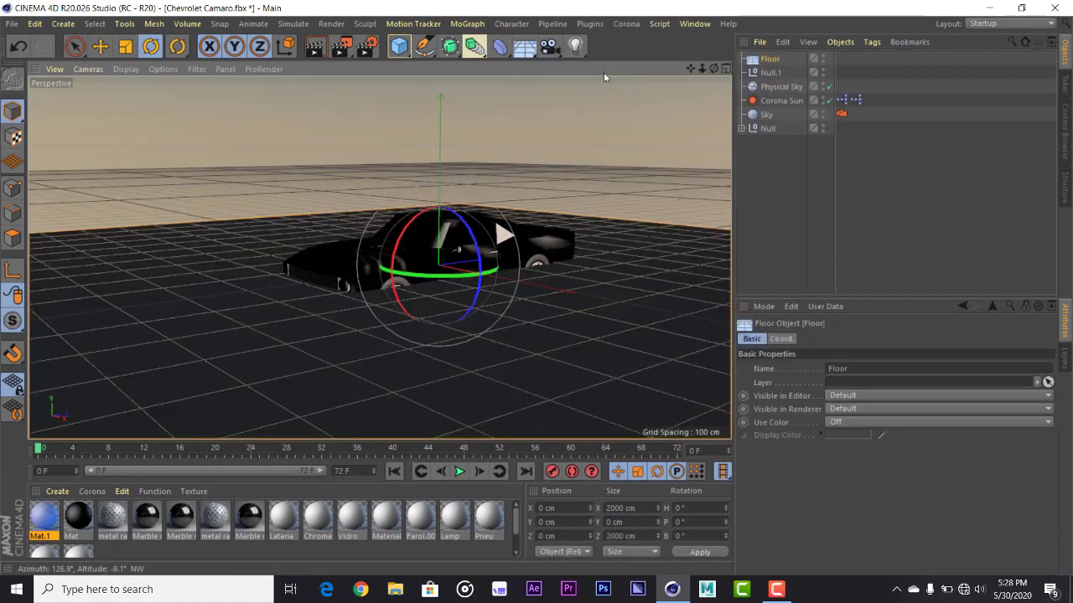
{"action": "key", "text": "Delete"}
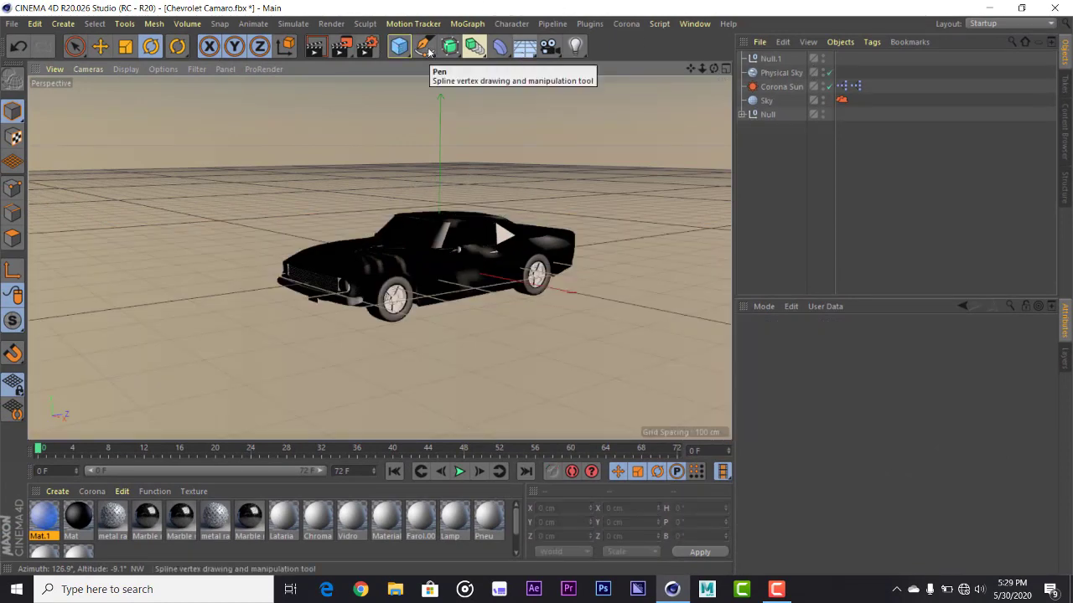
{"action": "left_click", "coordinate": [399, 46]}
{"action": "left_click", "coordinate": [528, 92]}
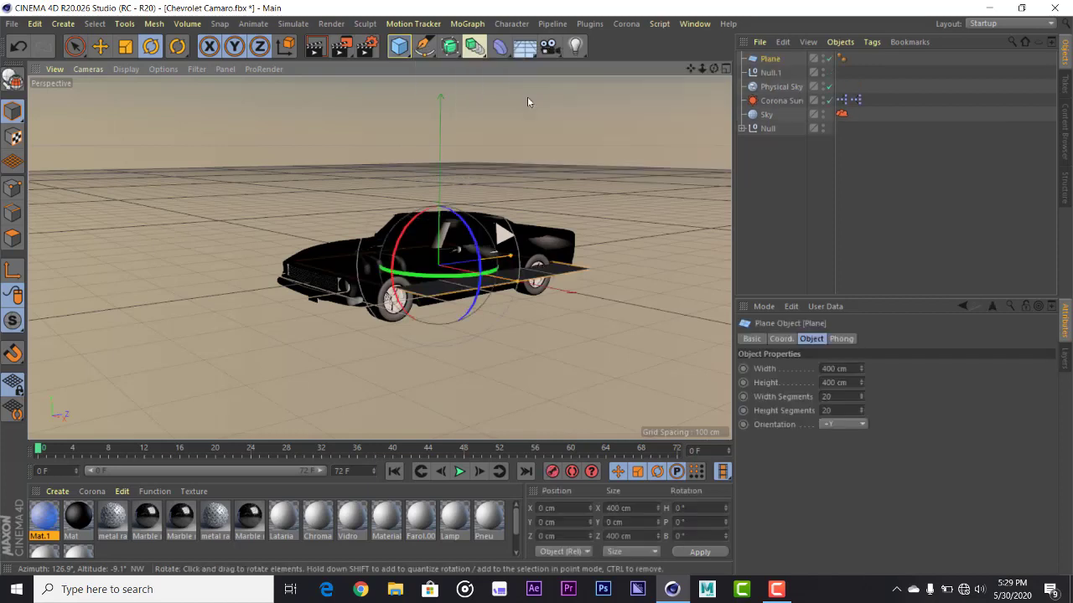
{"action": "left_click", "coordinate": [781, 87]}
{"action": "key", "text": "e"}
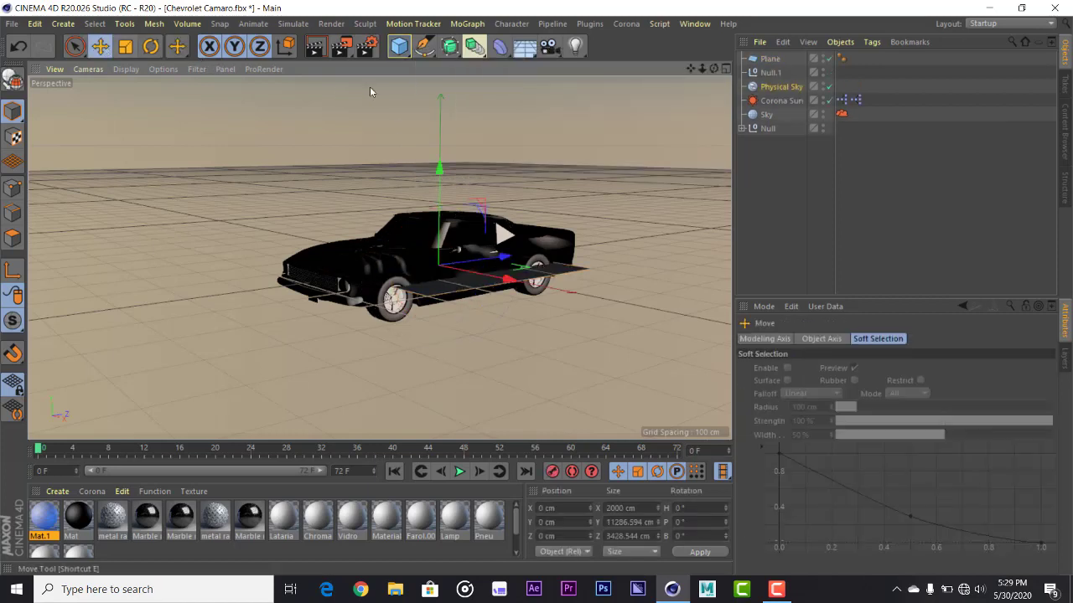
{"action": "left_click_drag", "start_coordinate": [442, 167], "coordinate": [442, 251]}
{"action": "key", "text": "ctrl+z"}
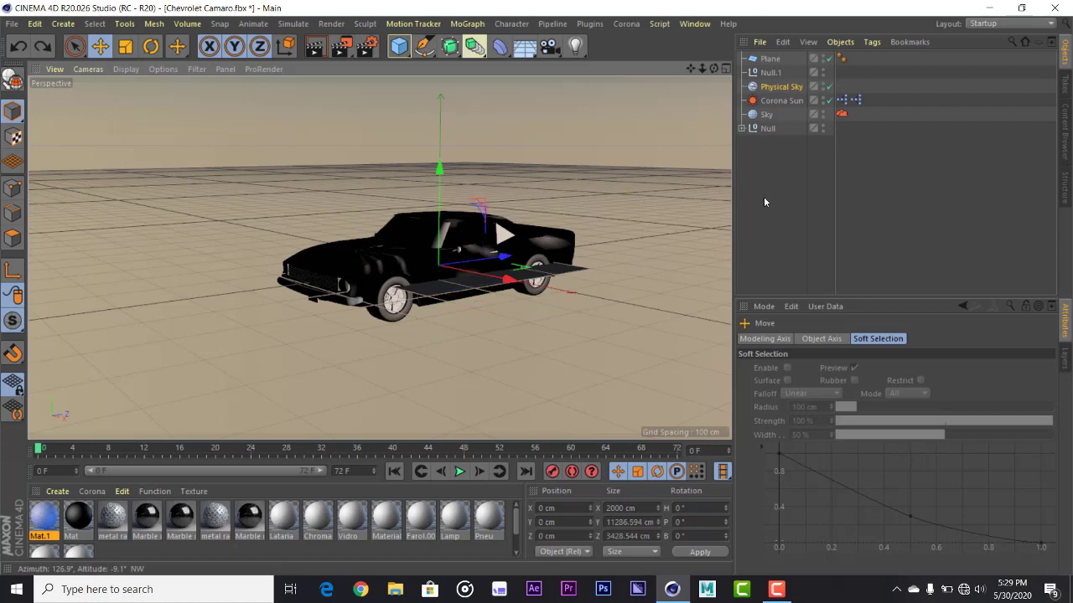
Size the Plane to 400000 x 400000 cm and lower it to sit under the wheels.
{"action": "left_click", "coordinate": [771, 59]}
{"action": "mouse_move", "coordinate": [439, 170]}
{"action": "left_mouse_down"}
{"action": "mouse_move", "coordinate": [444, 212]}
{"action": "mouse_move", "coordinate": [439, 196]}
{"action": "left_mouse_up"}
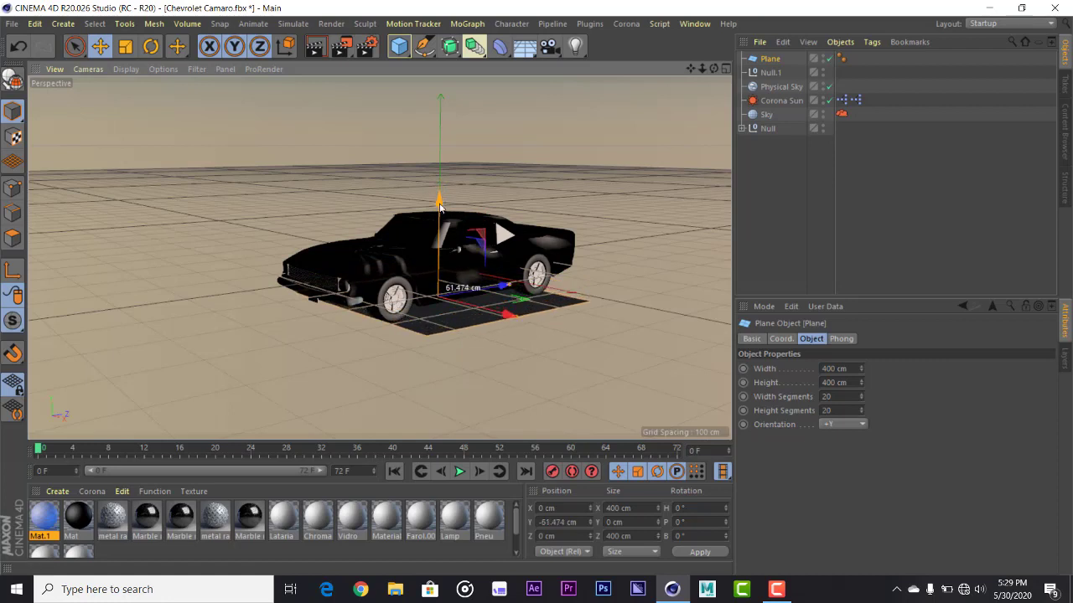
{"action": "left_click", "coordinate": [824, 369]}
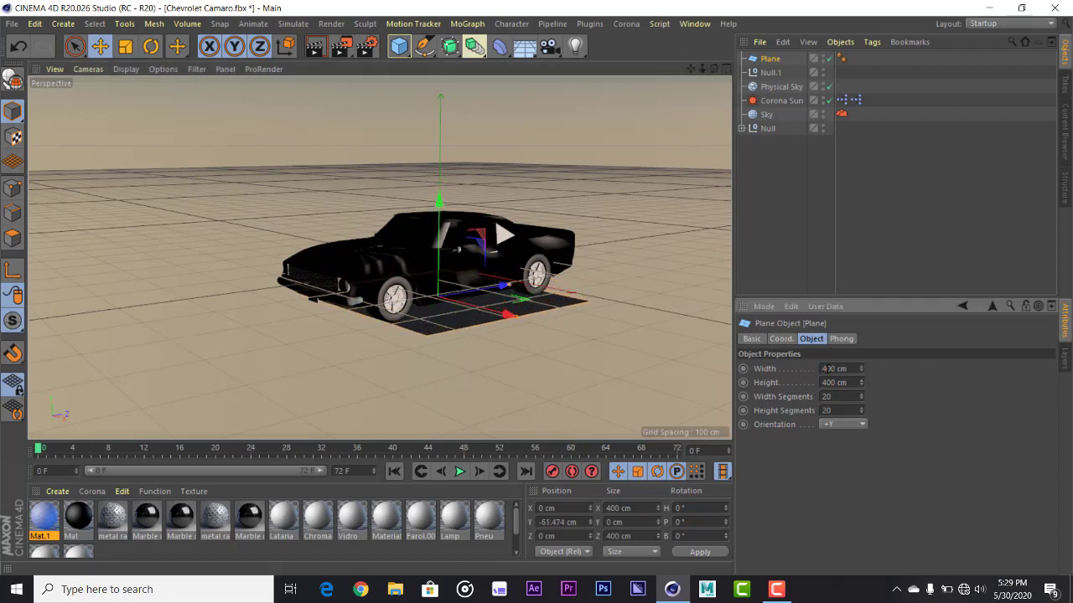
{"action": "type", "text": "000"}
{"action": "key", "text": "Return"}
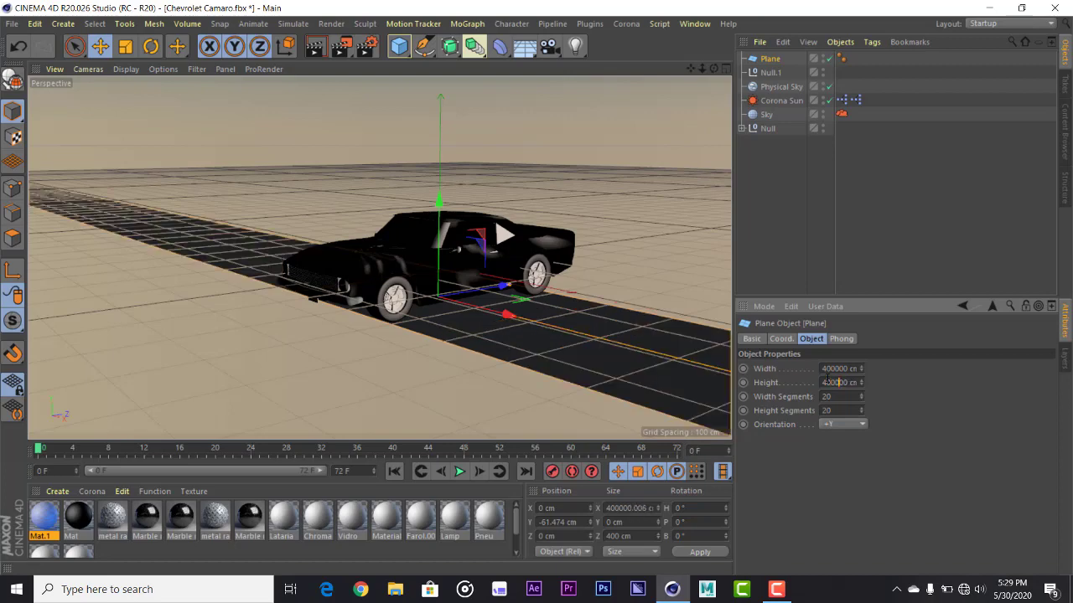
{"action": "key", "text": "Return"}
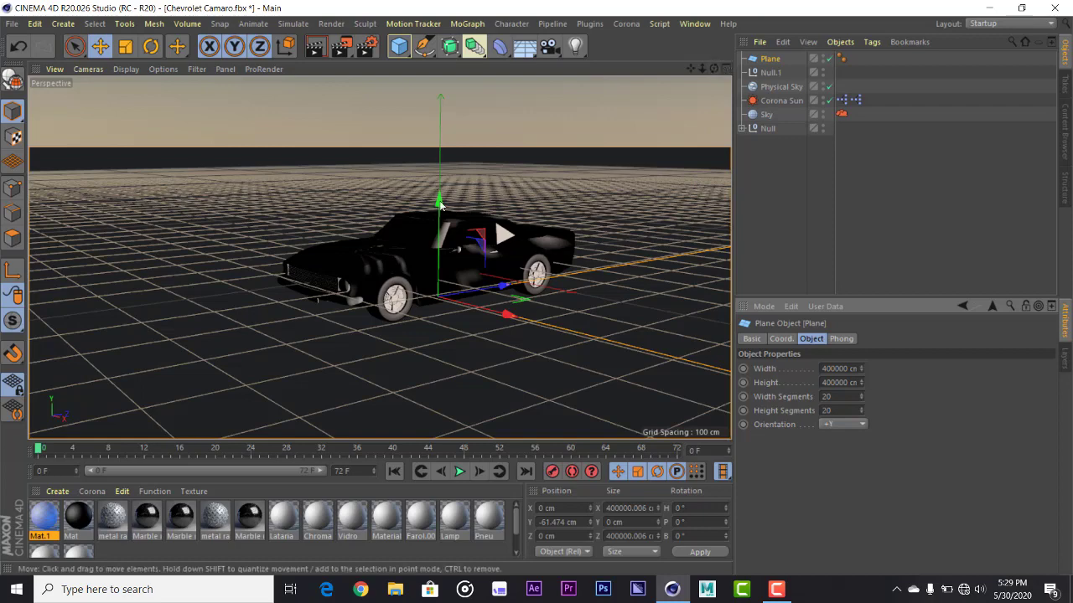
{"action": "left_click_drag", "start_coordinate": [438, 199], "coordinate": [436, 199]}
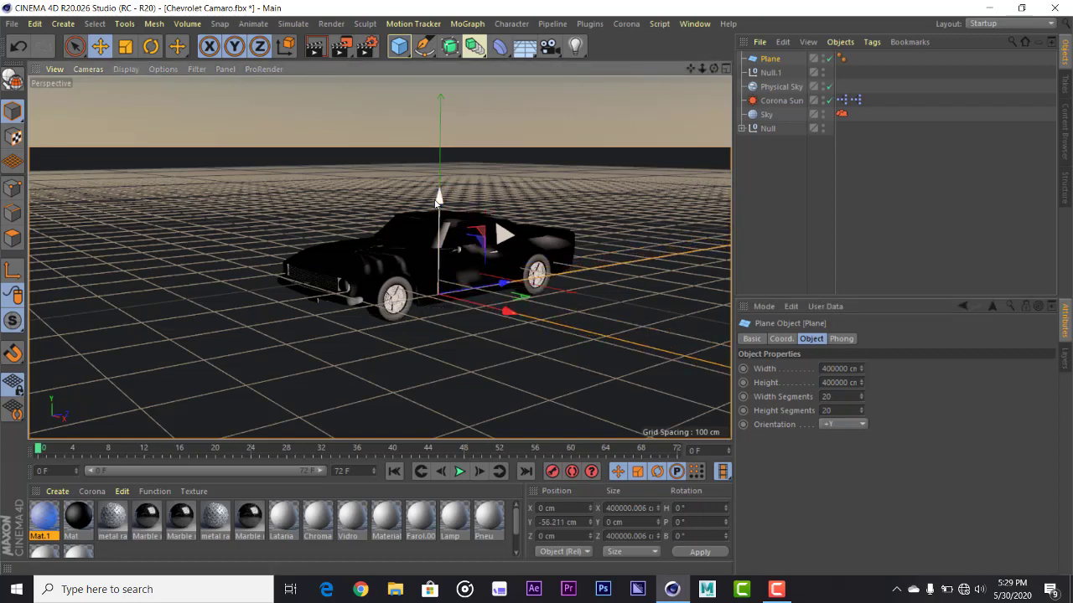
{"action": "left_click", "coordinate": [808, 186]}
{"action": "left_click_drag", "start_coordinate": [713, 68], "coordinate": [637, 75]}
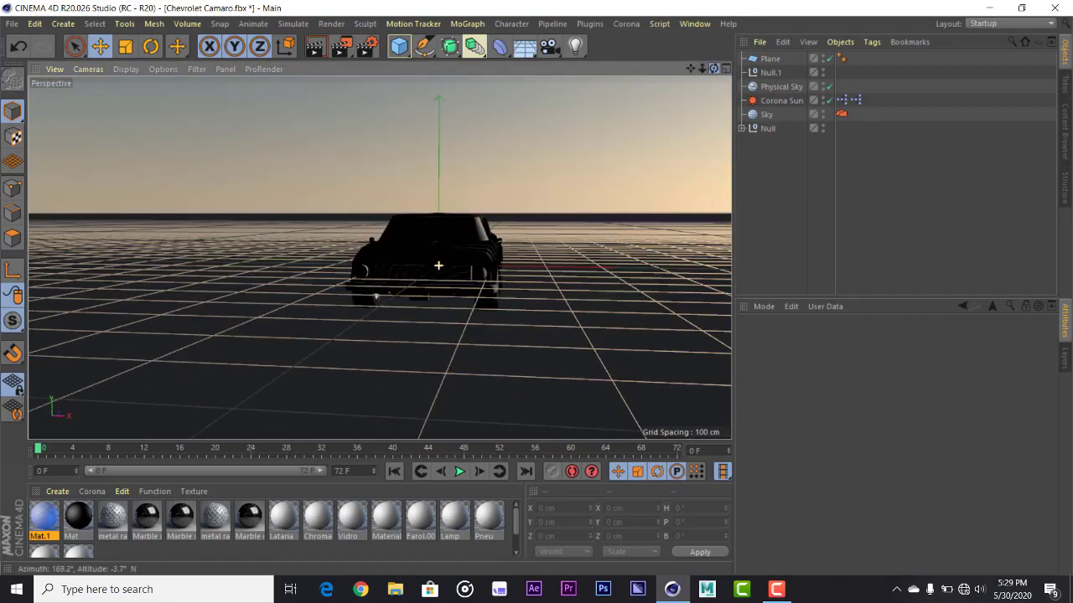
{"action": "left_click_drag", "start_coordinate": [438, 266], "coordinate": [439, 266]}
{"action": "left_click", "coordinate": [695, 24]}
{"action": "mouse_move", "coordinate": [626, 23]}
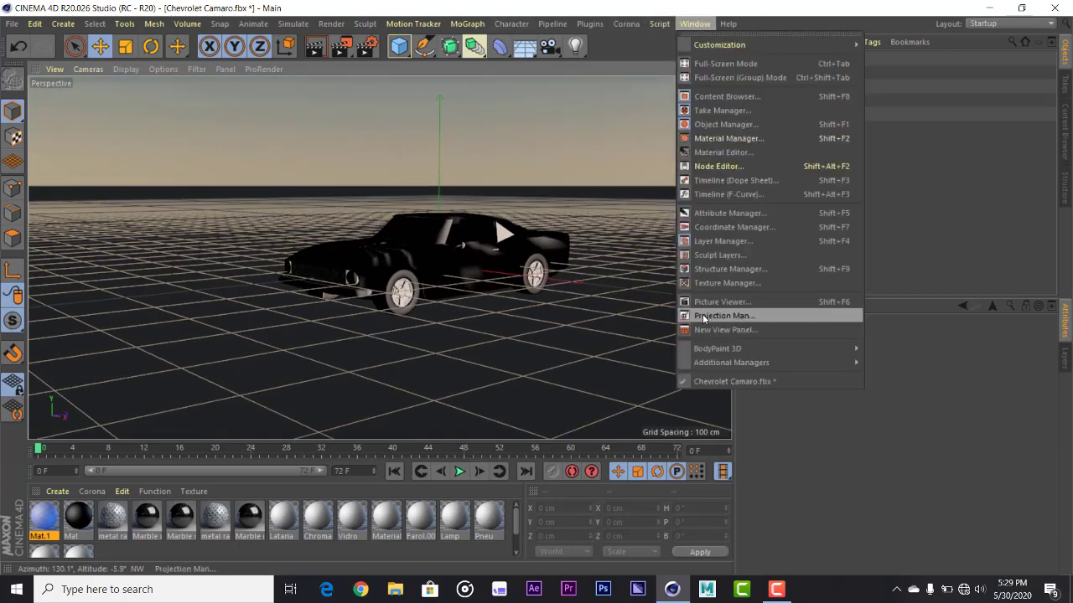
{"action": "left_click", "coordinate": [661, 190]}
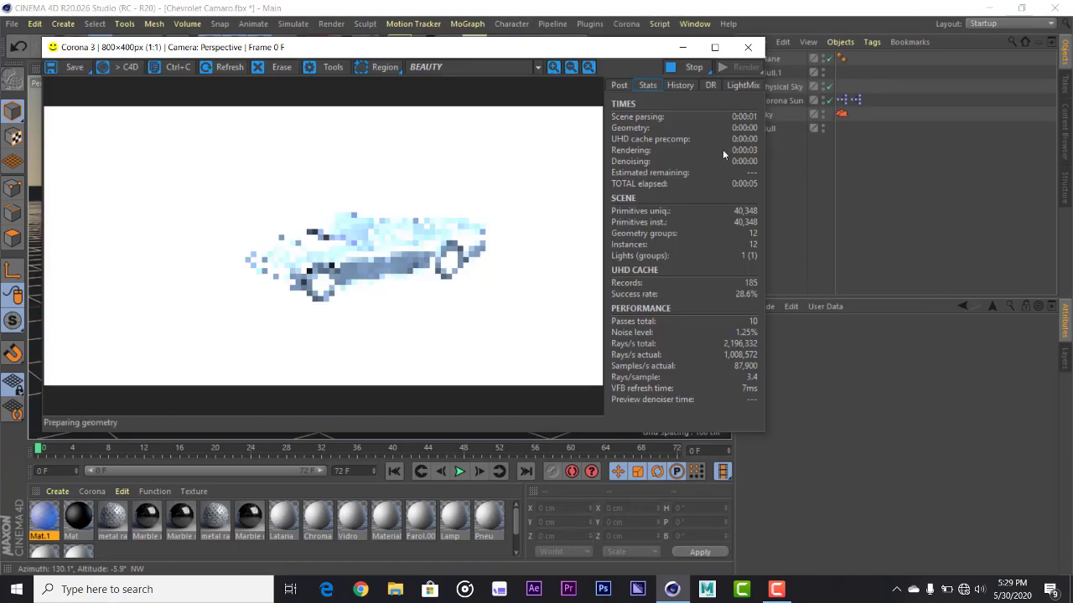
{"action": "left_click_drag", "start_coordinate": [658, 87], "coordinate": [660, 90]}
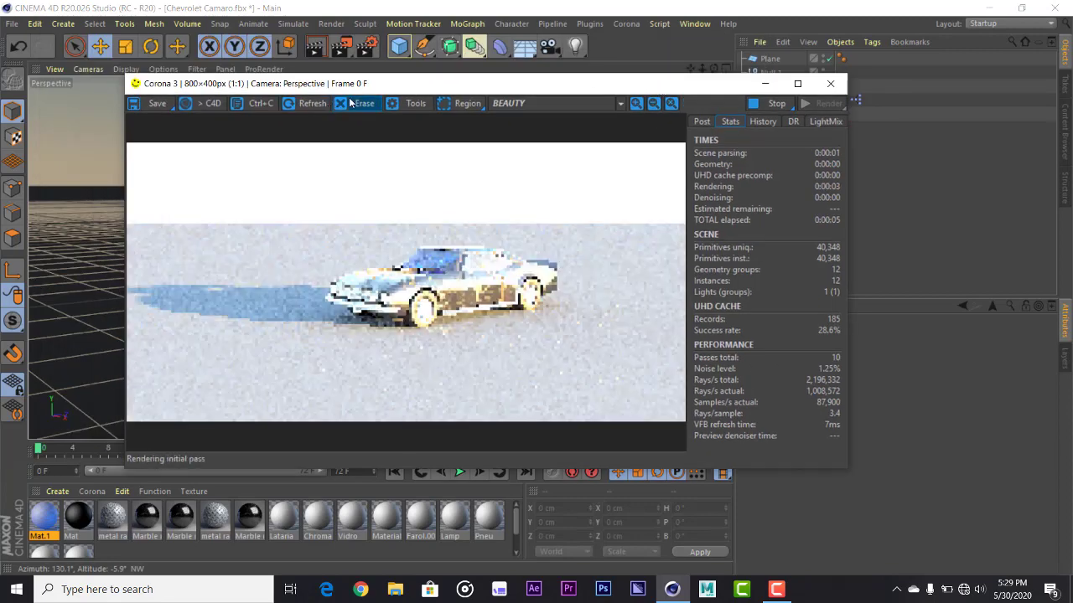
{"action": "left_click", "coordinate": [364, 103]}
{"action": "left_click", "coordinate": [532, 243]}
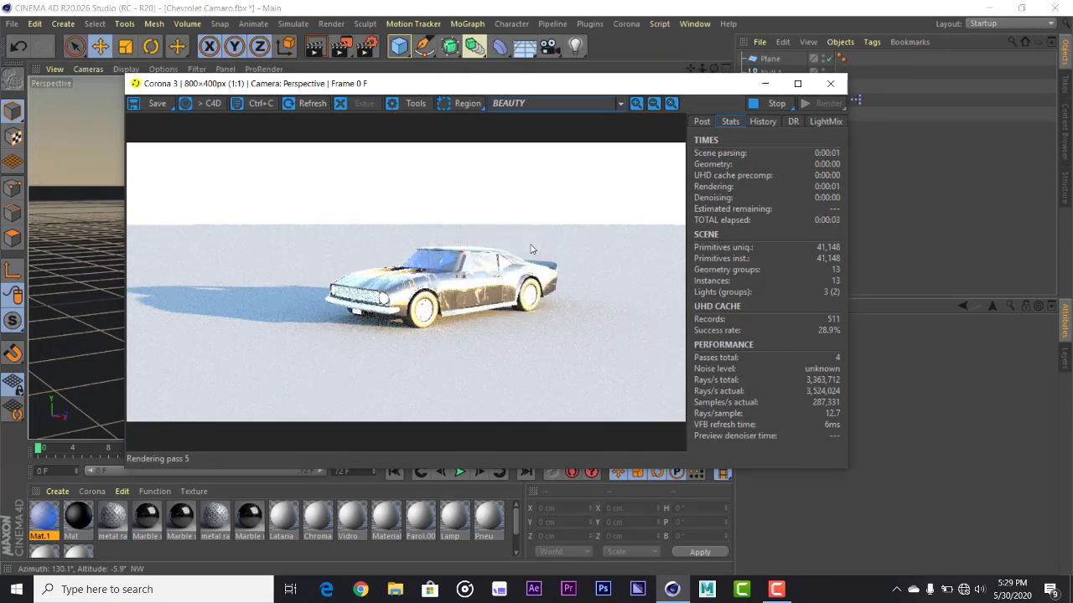
{"action": "left_click_drag", "start_coordinate": [526, 87], "coordinate": [612, 94]}
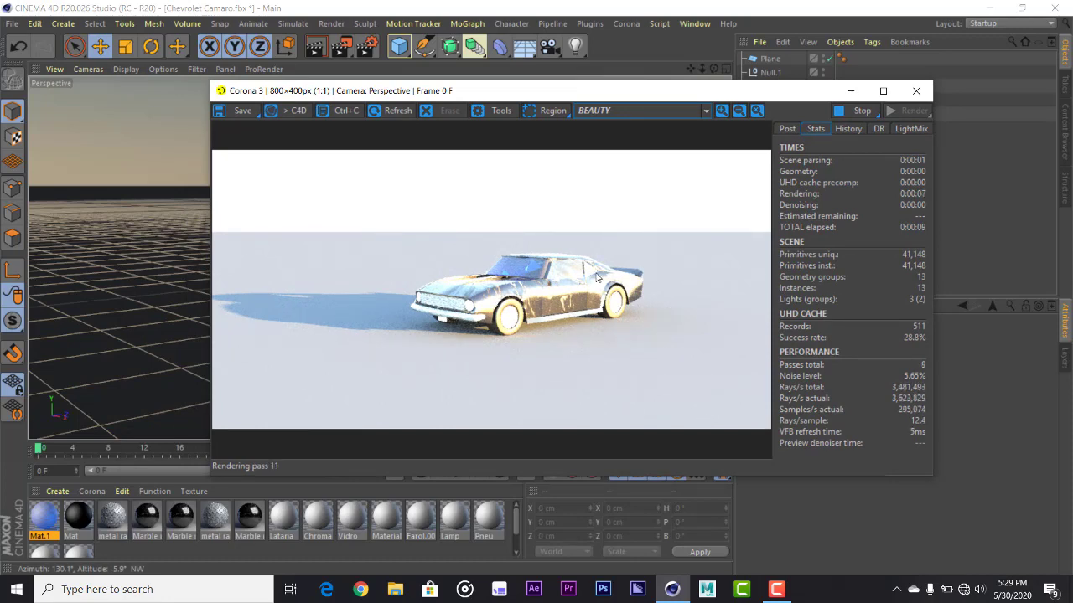
{"action": "scroll", "coordinate": [597, 277], "scroll_direction": "up", "scroll_amount": 5}
{"action": "scroll", "coordinate": [597, 278], "scroll_direction": "down", "scroll_amount": 5}
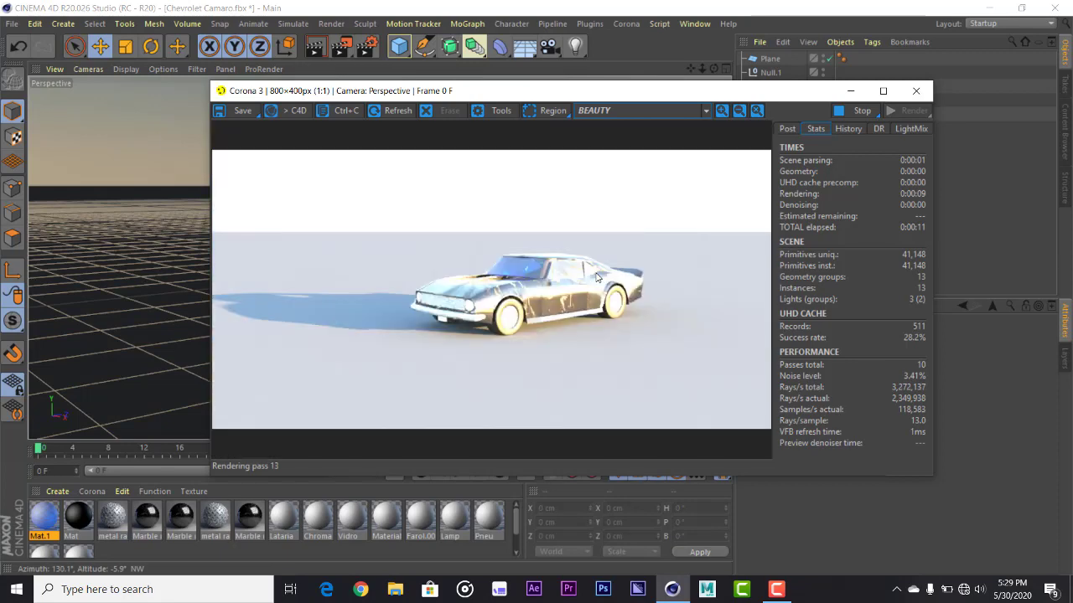
{"action": "left_click", "coordinate": [856, 118]}
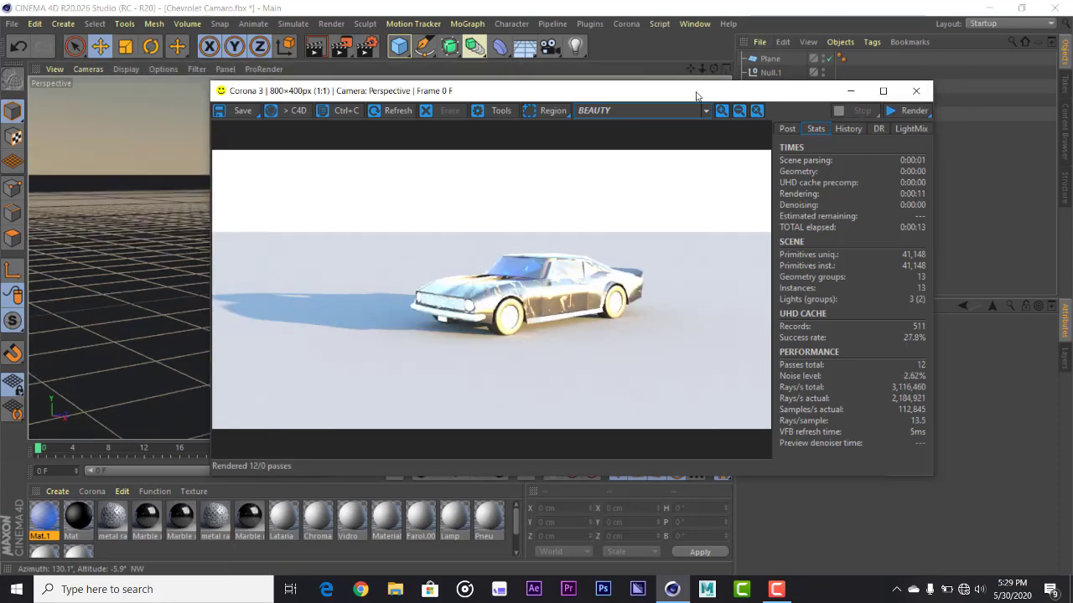
{"action": "mouse_move", "coordinate": [690, 95]}
{"action": "left_mouse_down"}
{"action": "mouse_move", "coordinate": [817, 208]}
{"action": "mouse_move", "coordinate": [815, 255]}
{"action": "left_mouse_up"}
{"action": "left_click_drag", "start_coordinate": [713, 69], "coordinate": [787, 70]}
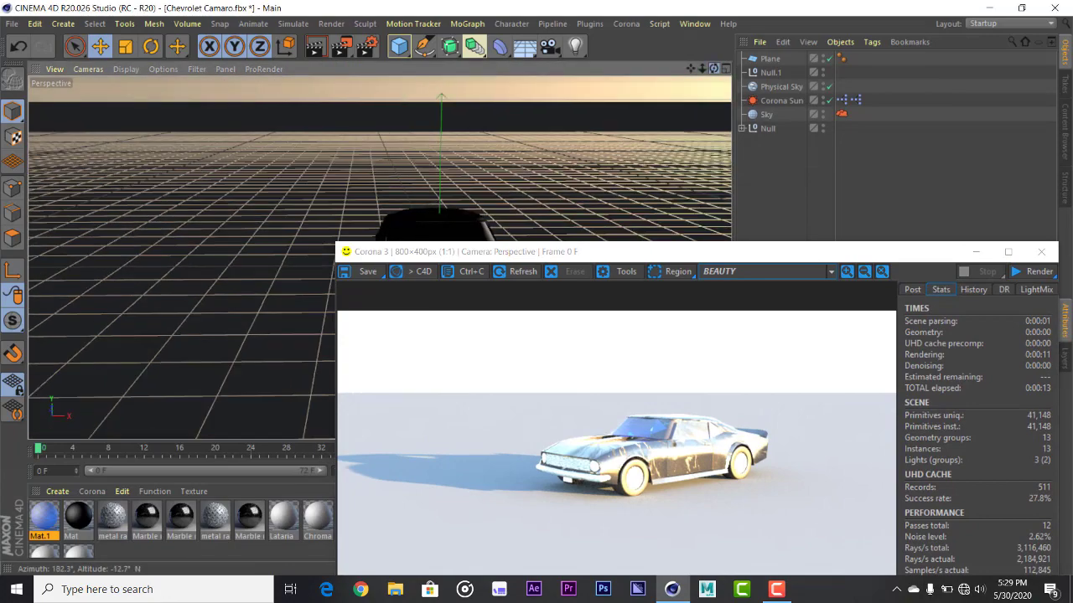
{"action": "left_click", "coordinate": [1026, 277]}
{"action": "left_click_drag", "start_coordinate": [605, 253], "coordinate": [604, 108]}
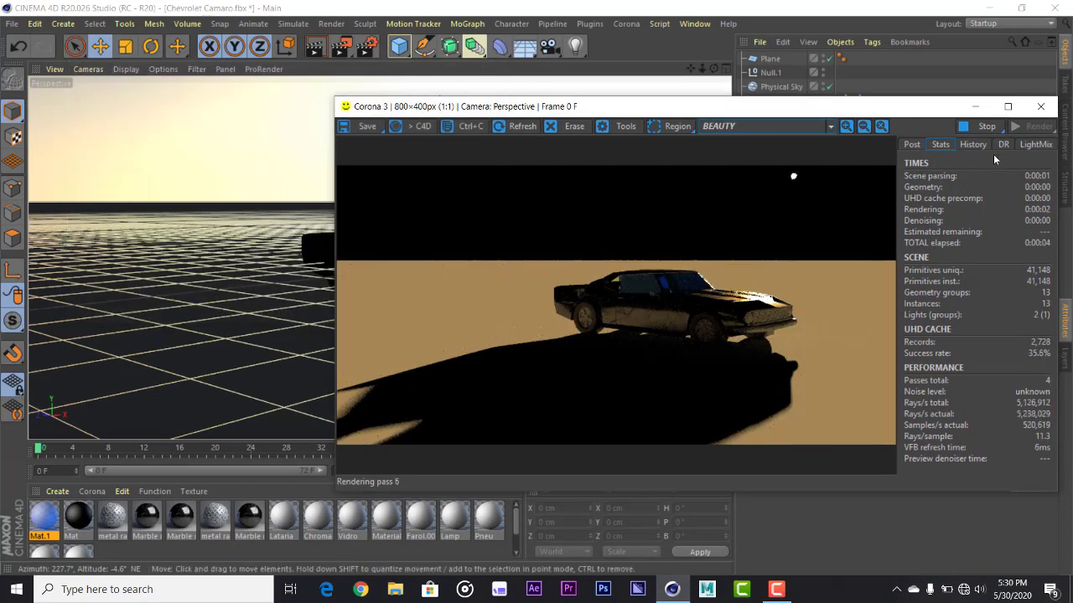
{"action": "left_click", "coordinate": [1007, 106]}
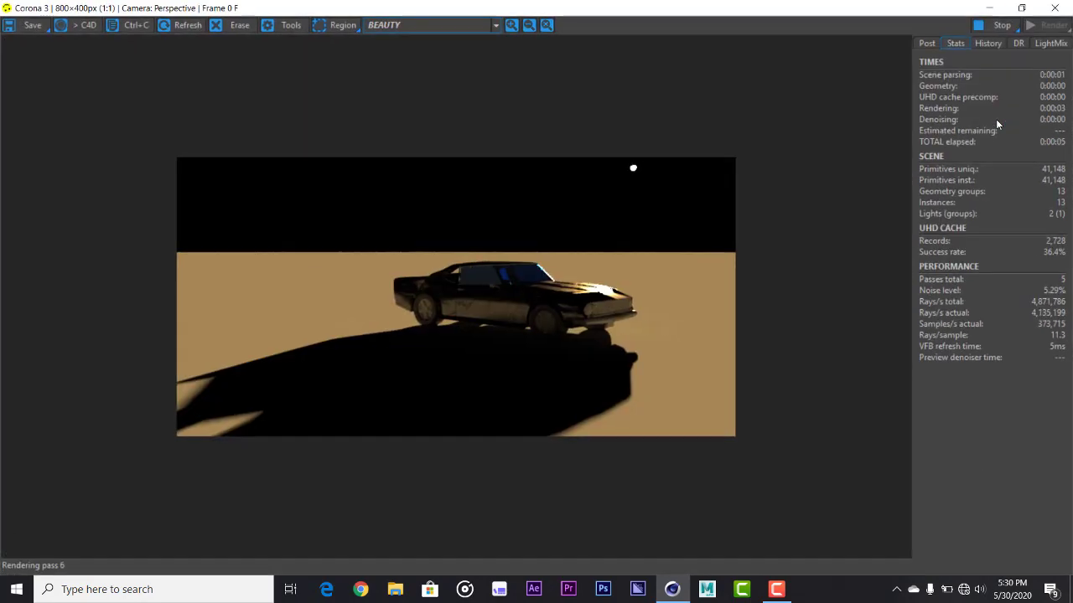
{"action": "left_click", "coordinate": [1021, 7]}
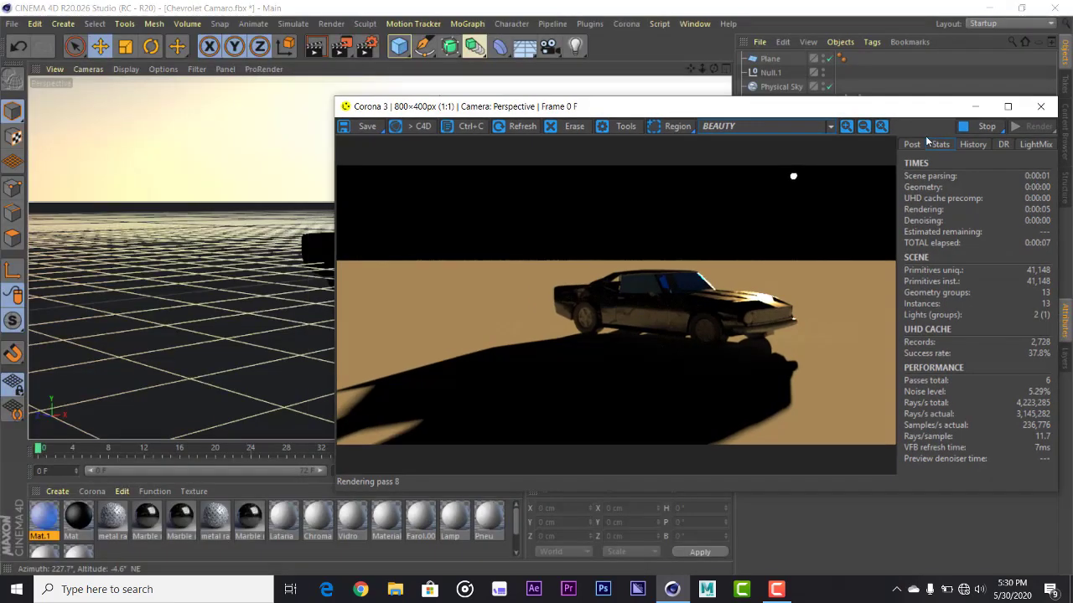
{"action": "left_click", "coordinate": [1040, 106]}
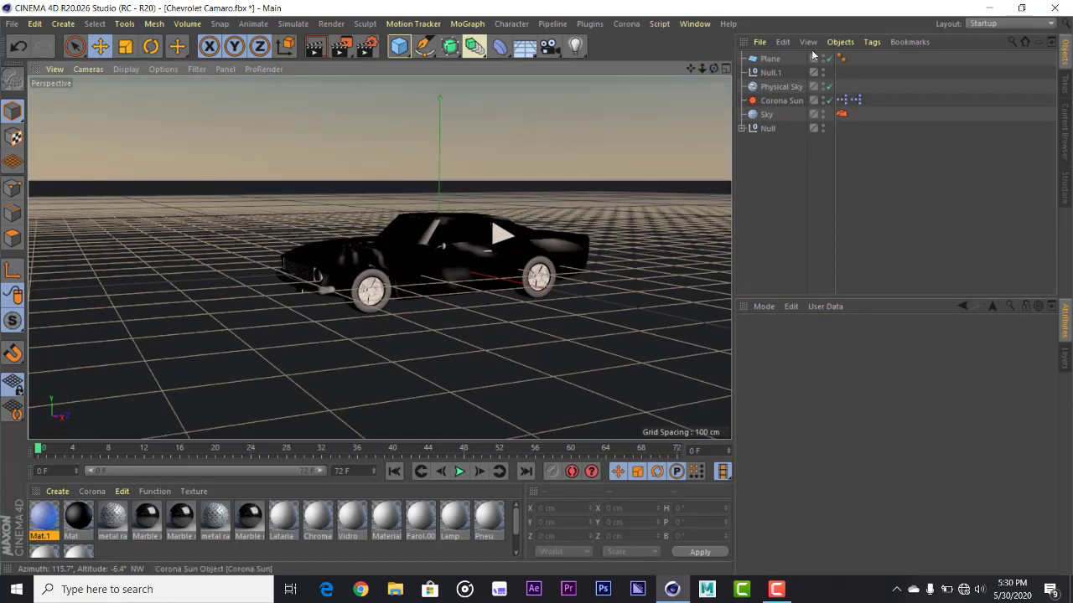
Step the Physical Sky's time of day with the arrow buttons to 13:00:00.
{"action": "left_click", "coordinate": [782, 87]}
{"action": "left_click", "coordinate": [1004, 383]}
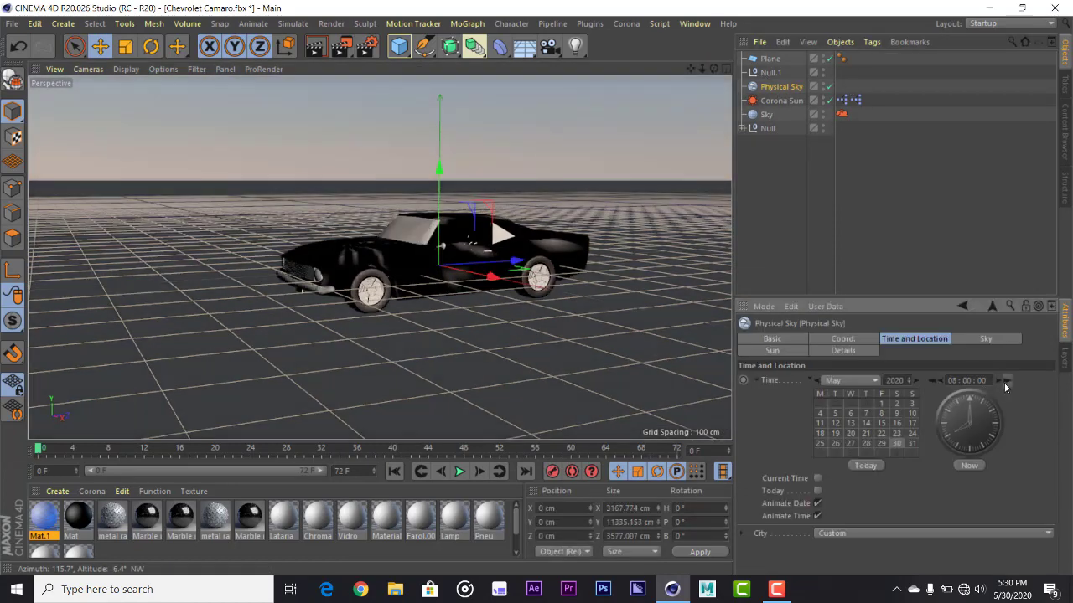
{"action": "left_click", "coordinate": [1004, 383]}
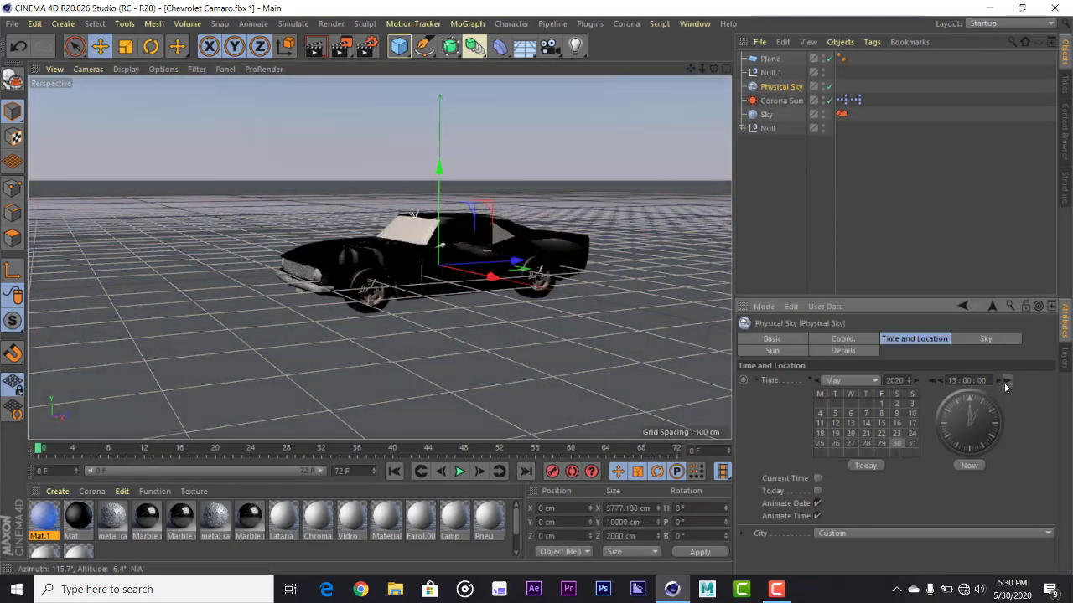
{"action": "left_click", "coordinate": [1004, 383]}
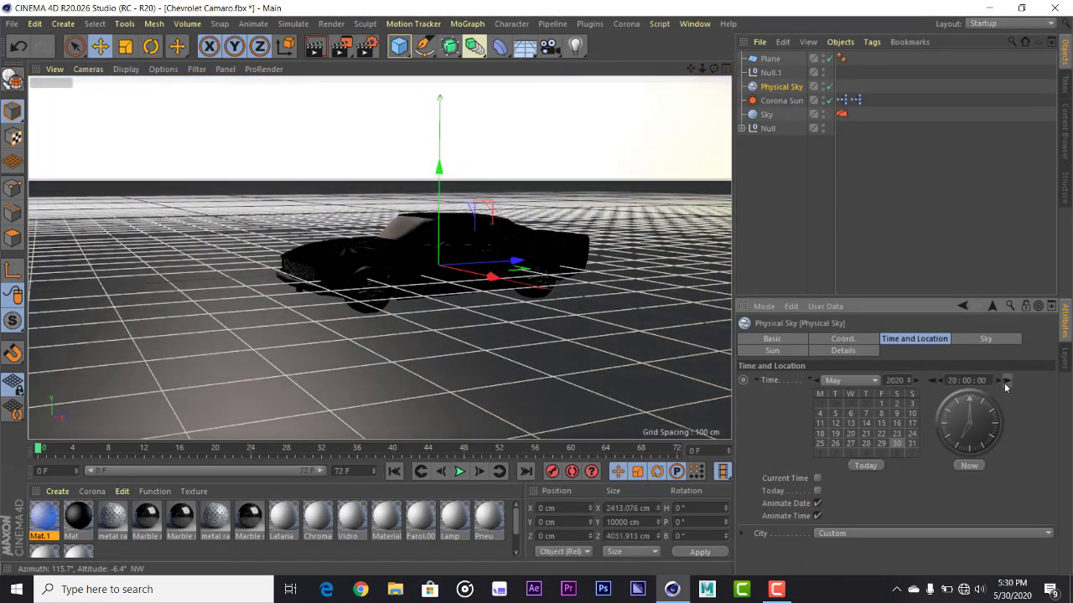
{"action": "left_click", "coordinate": [933, 380]}
{"action": "left_click", "coordinate": [932, 380]}
{"action": "left_click", "coordinate": [933, 380]}
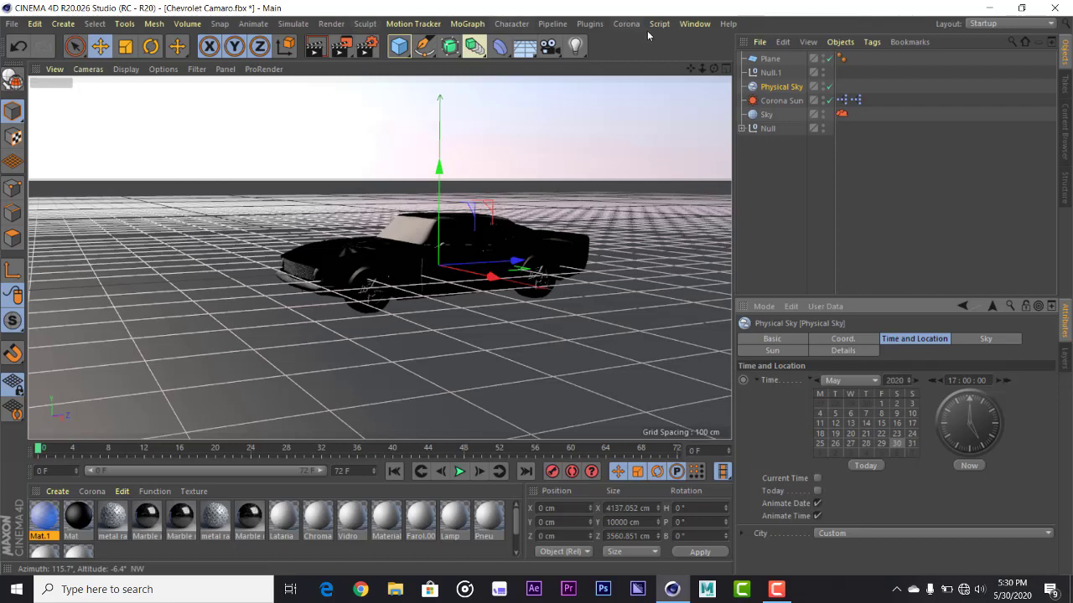
Run a fresh Corona VFB test render of the midday scene, then stop and close it.
{"action": "left_click", "coordinate": [688, 25]}
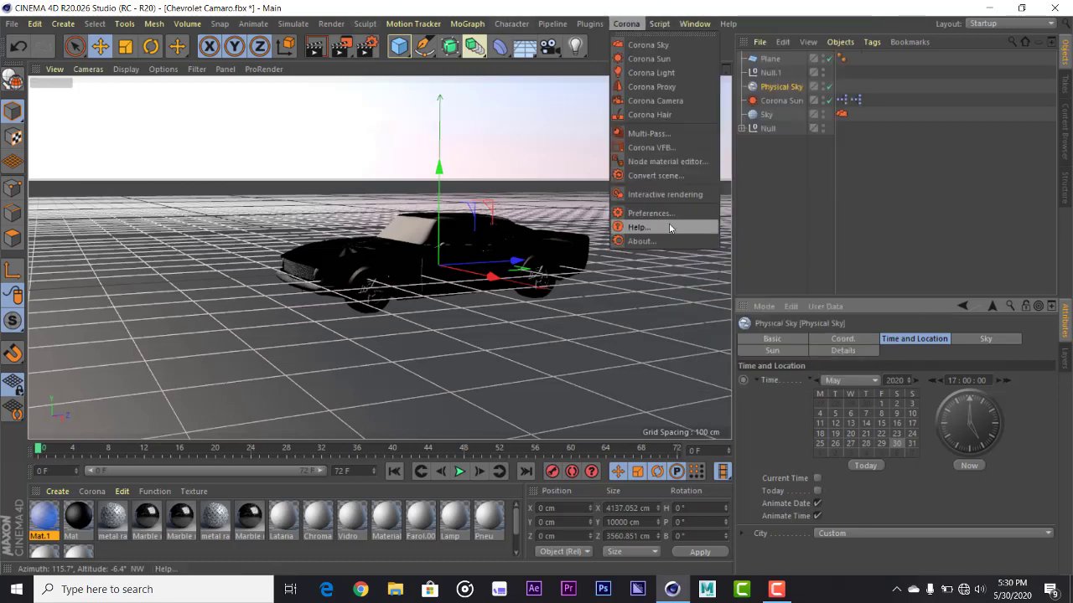
{"action": "left_click", "coordinate": [688, 192]}
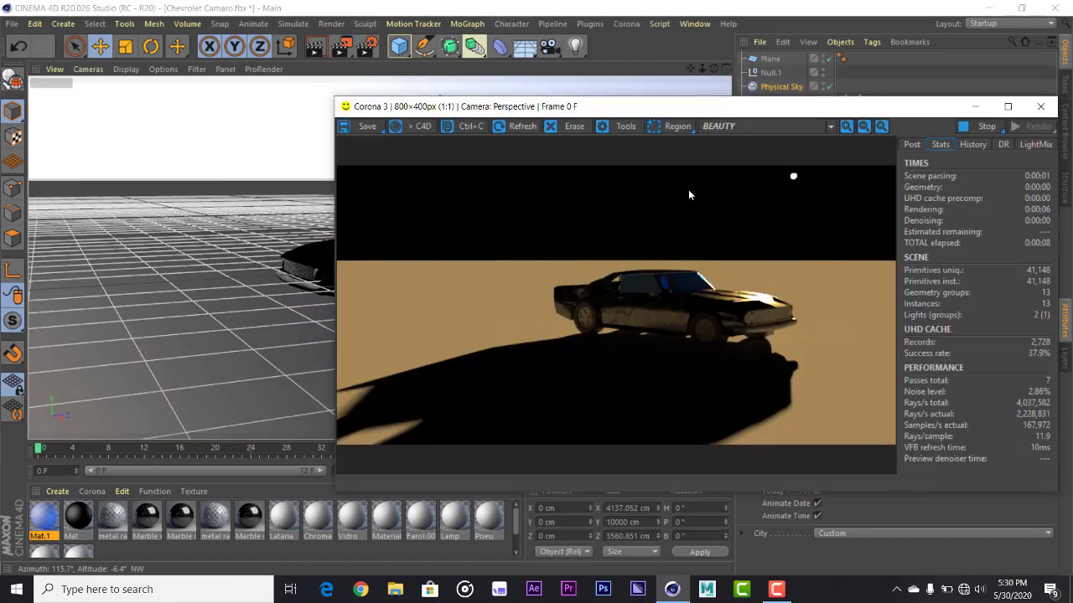
{"action": "left_click", "coordinate": [553, 124]}
{"action": "left_click", "coordinate": [668, 325]}
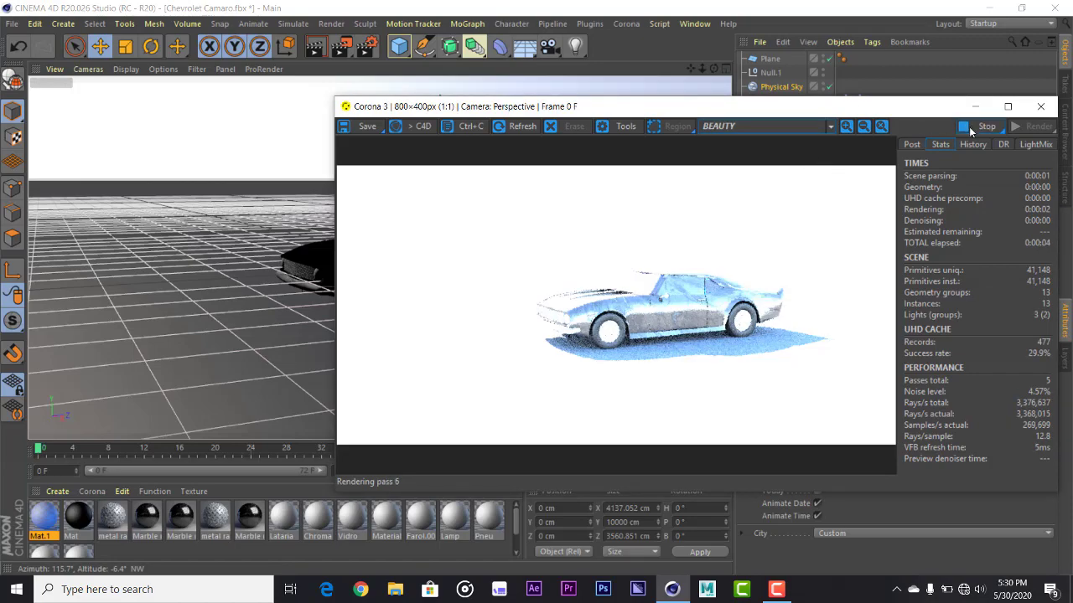
{"action": "left_click", "coordinate": [982, 127]}
{"action": "left_click", "coordinate": [1008, 107]}
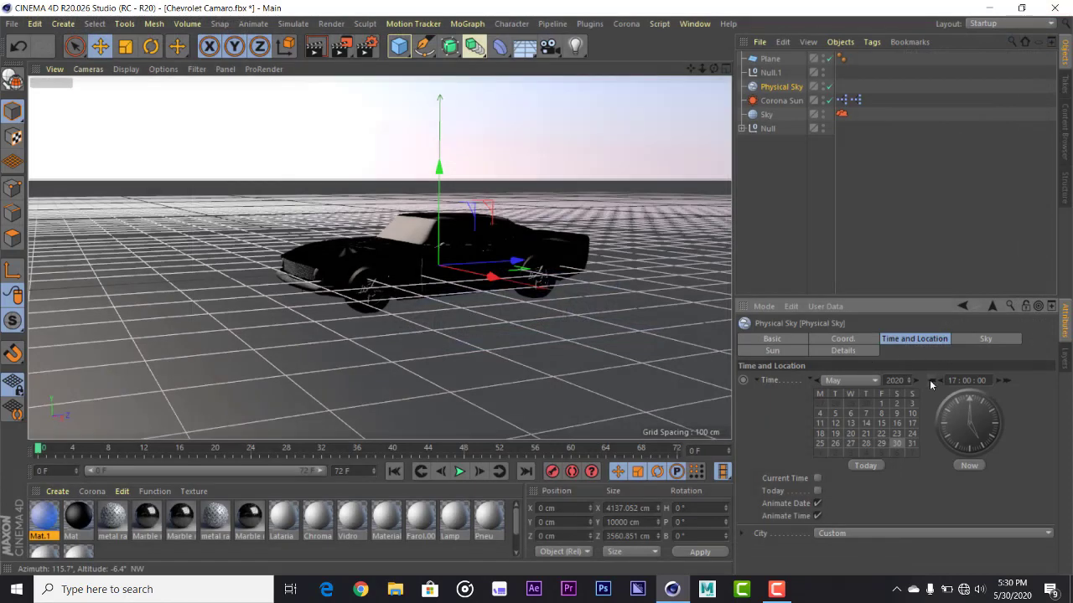
{"action": "left_click", "coordinate": [929, 379]}
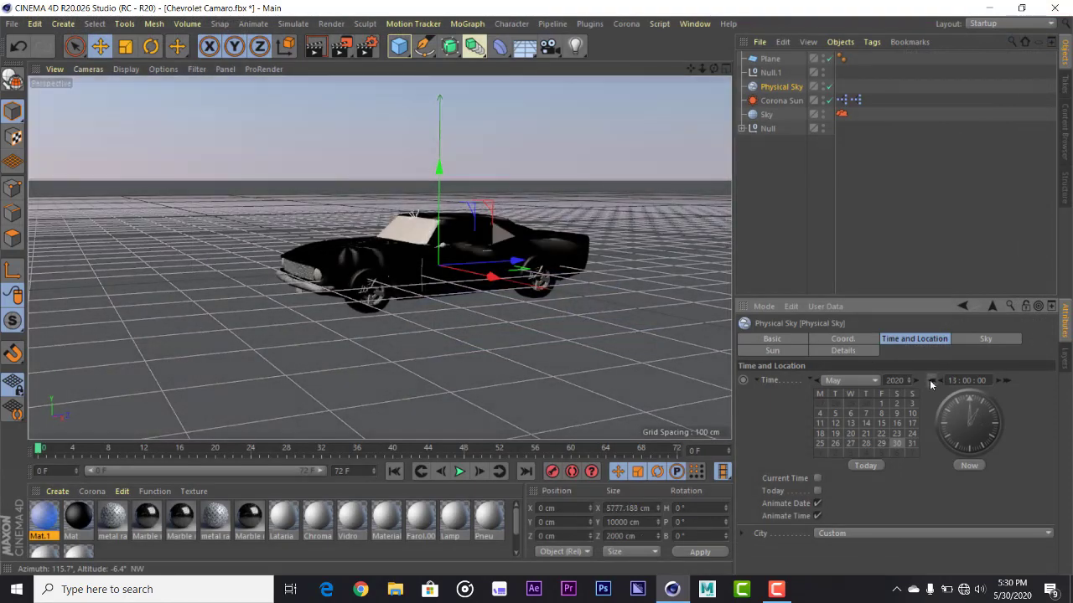
Set the Physical Sky time to 05:00:00 and start a Corona interactive render.
{"action": "left_click", "coordinate": [929, 379]}
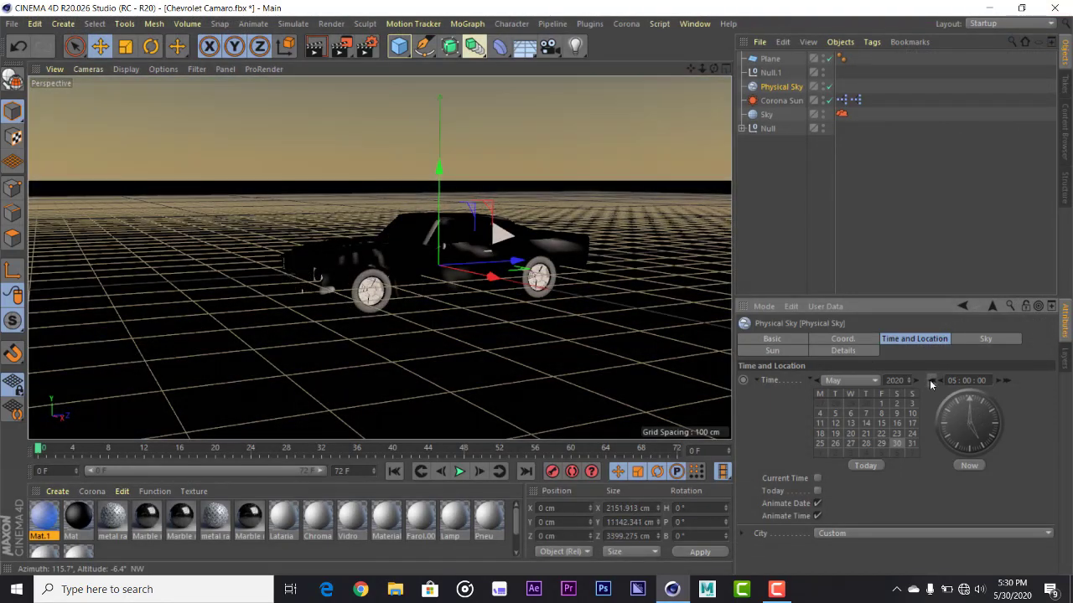
{"action": "left_click", "coordinate": [692, 25]}
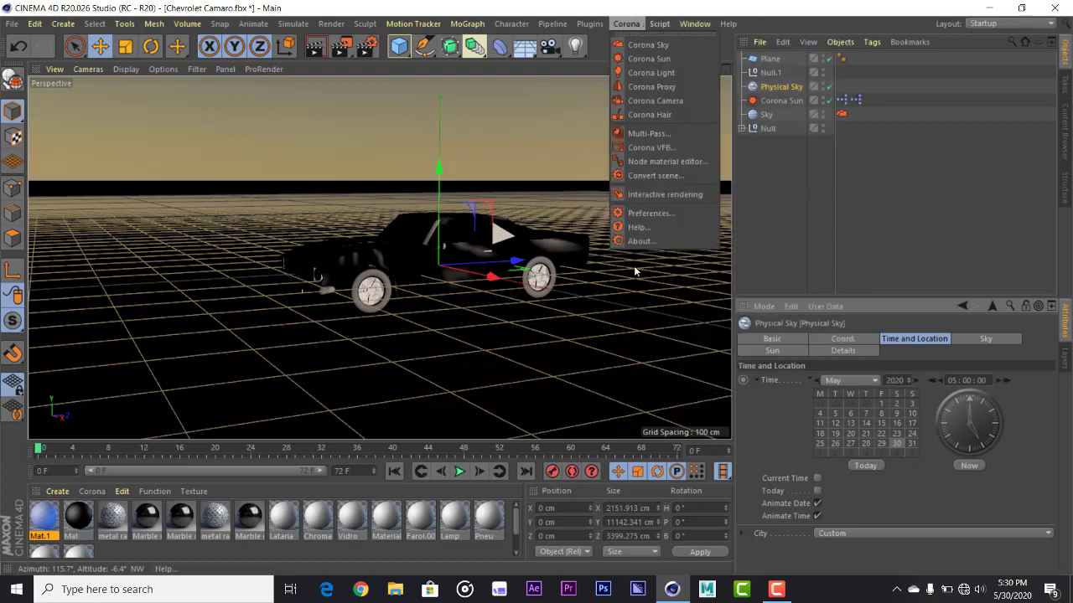
{"action": "left_click", "coordinate": [680, 195]}
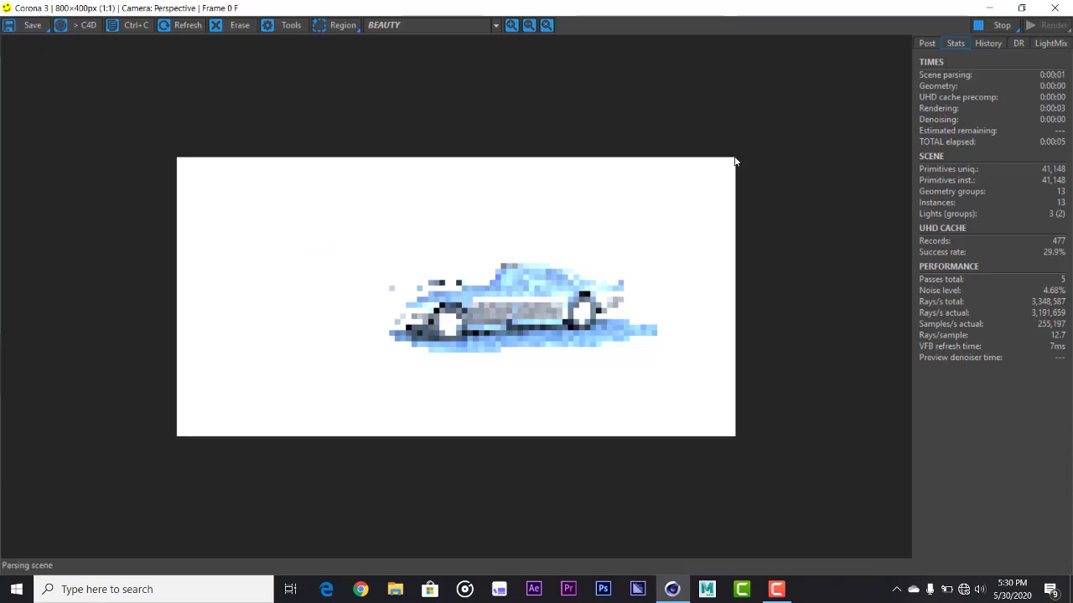
Check the golden sunset render of the Camaro in the Corona VFB, then close it.
{"action": "left_click", "coordinate": [1022, 7]}
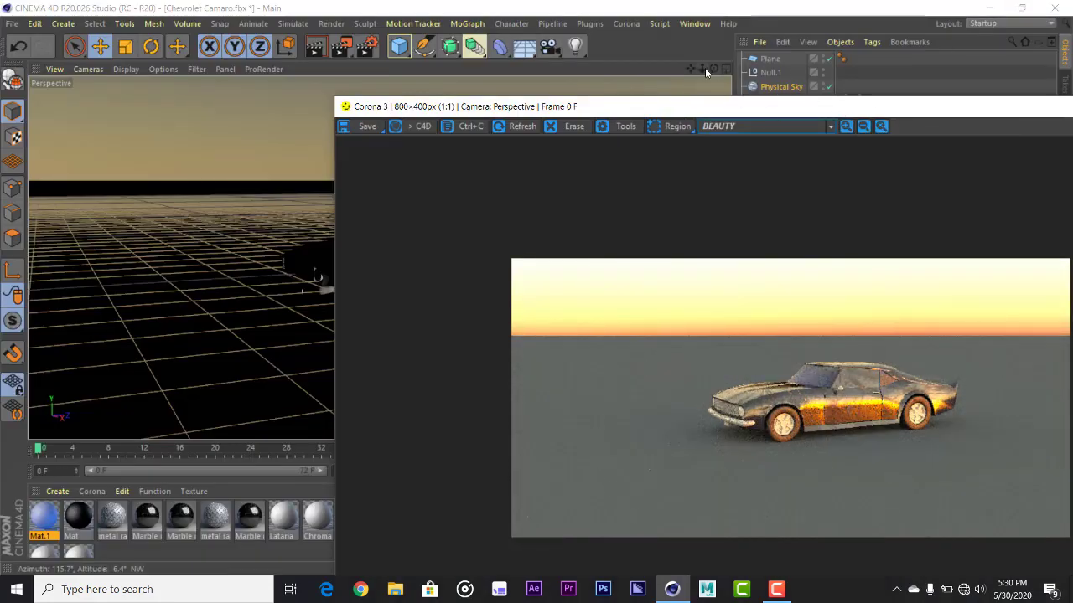
{"action": "left_click_drag", "start_coordinate": [713, 70], "coordinate": [721, 77]}
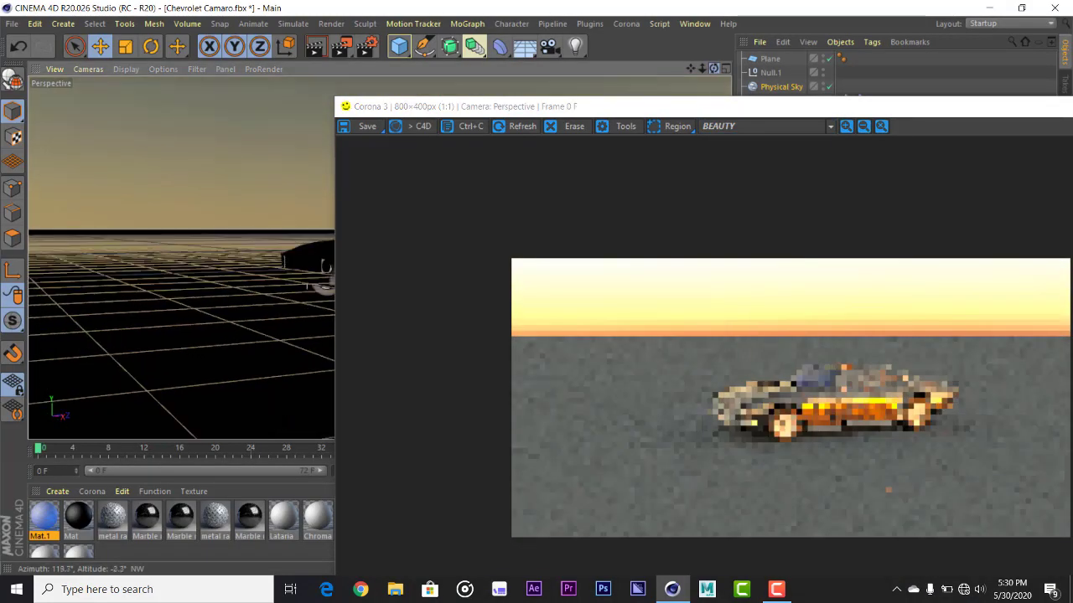
{"action": "left_click_drag", "start_coordinate": [779, 107], "coordinate": [380, 65]}
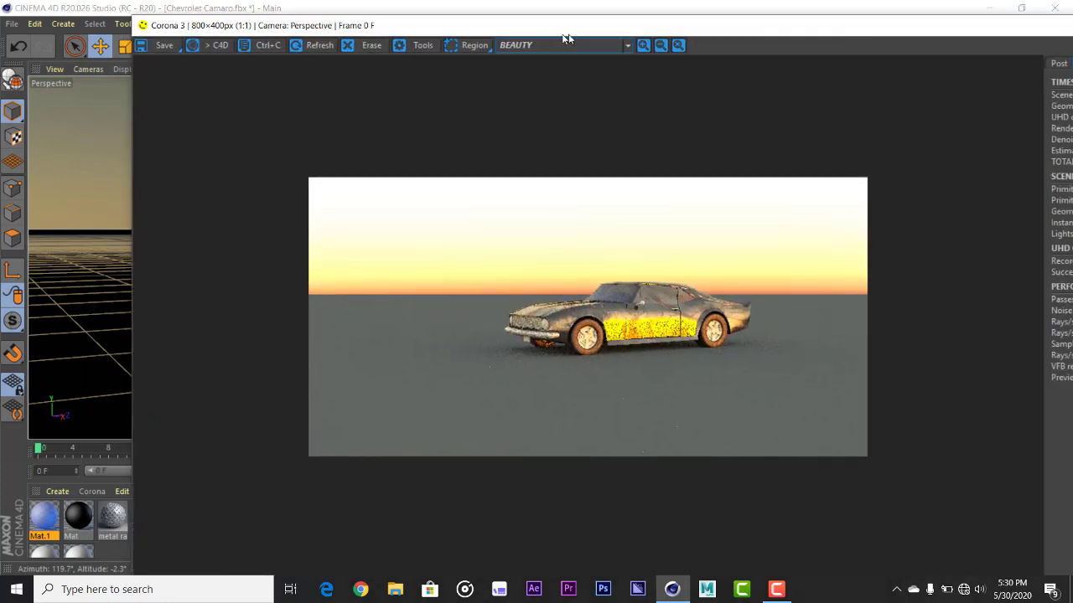
{"action": "left_click", "coordinate": [964, 52]}
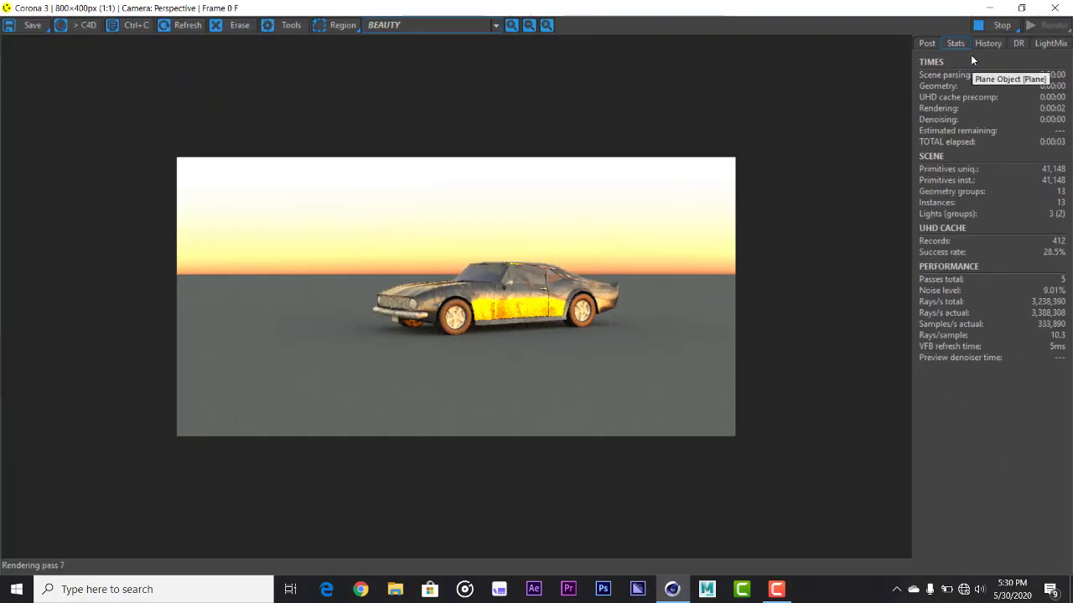
{"action": "left_click", "coordinate": [1021, 8]}
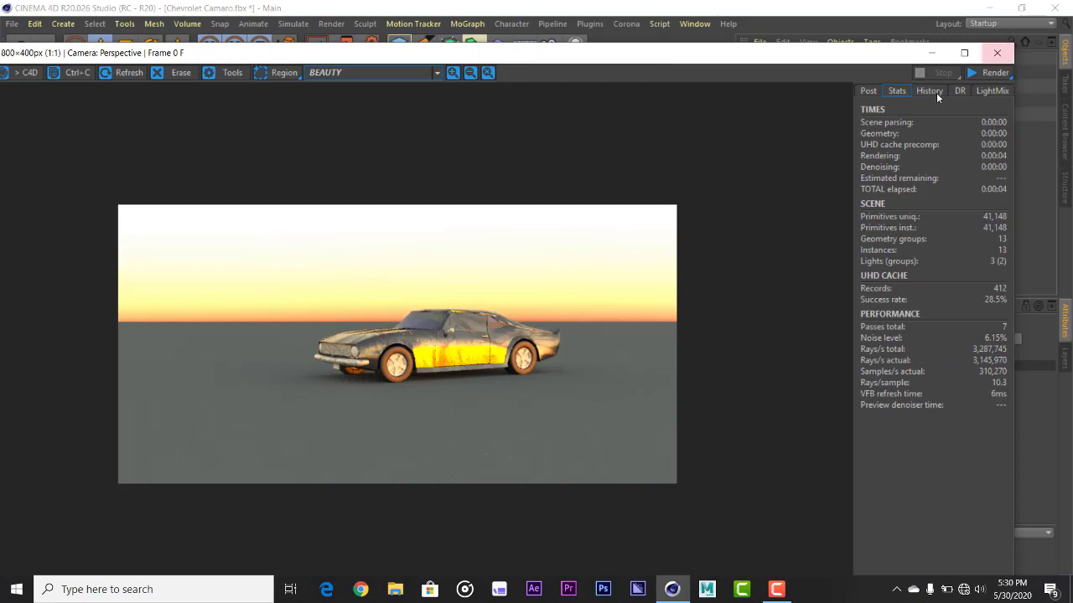
{"action": "left_click", "coordinate": [997, 53]}
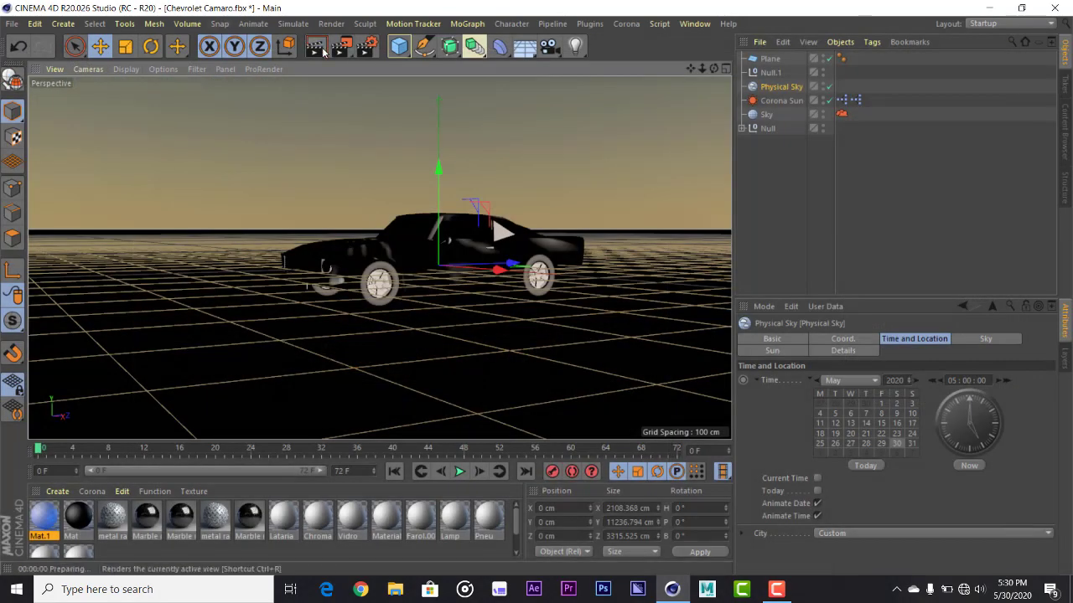